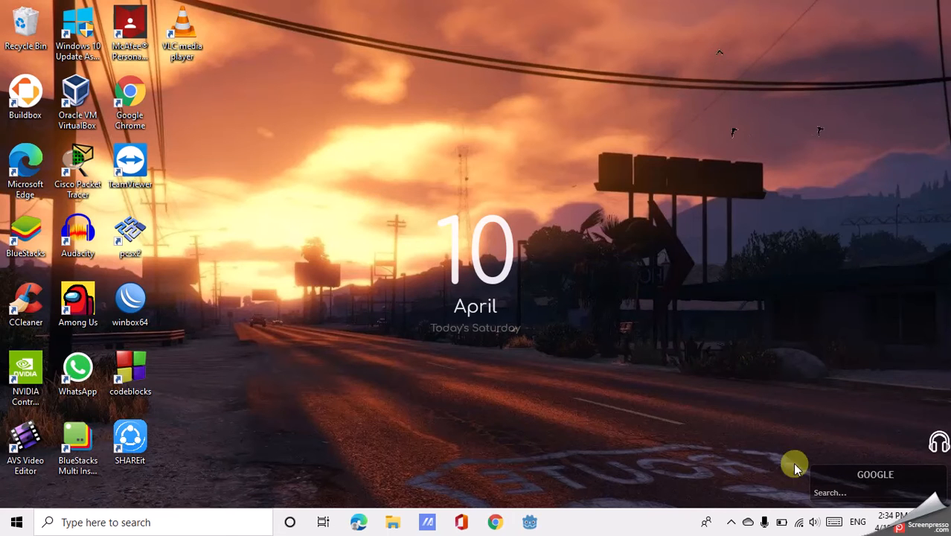
Check the computer's current wired and Wi-Fi network connections.
left_click(802, 524)
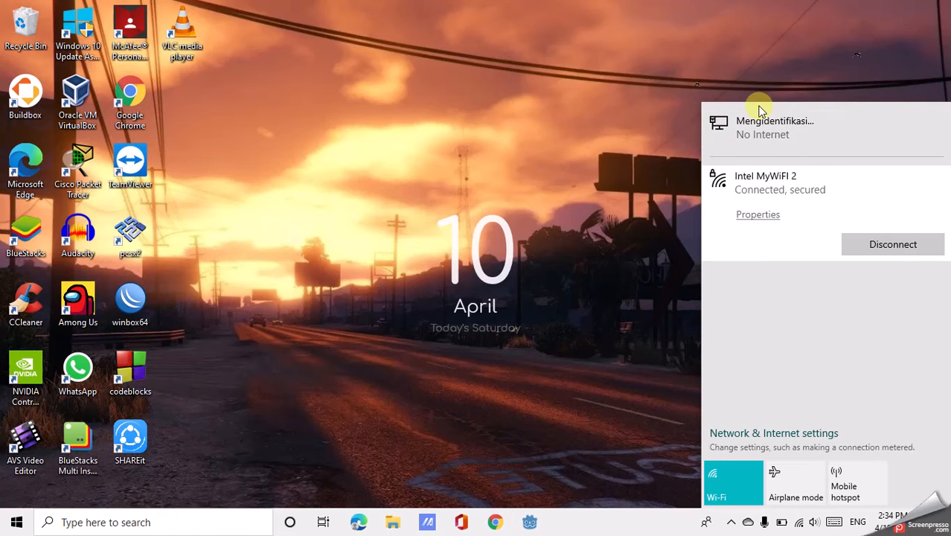
left_click(580, 138)
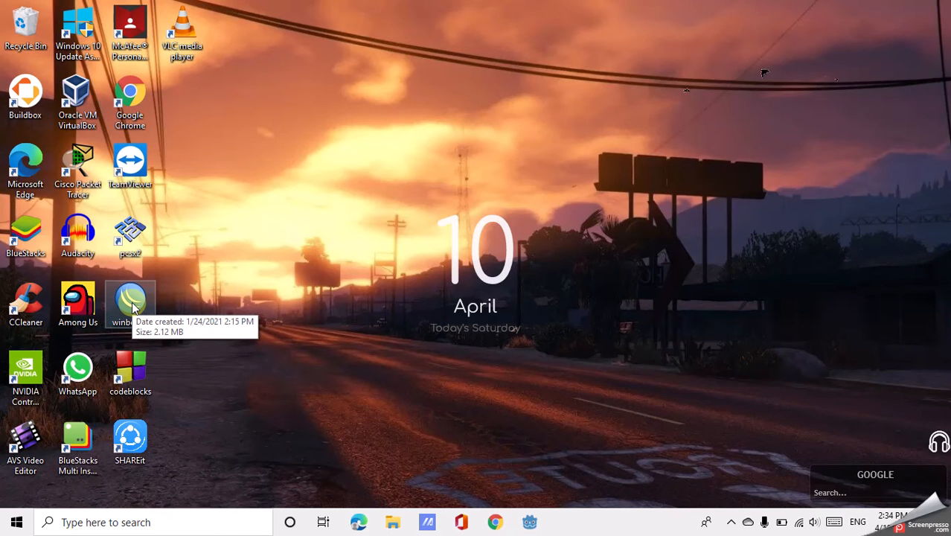
Run winbox64 and connect as admin to the neighbouring RB951G-2HnD router by its MAC address.
left_click(144, 295)
double_click(144, 294)
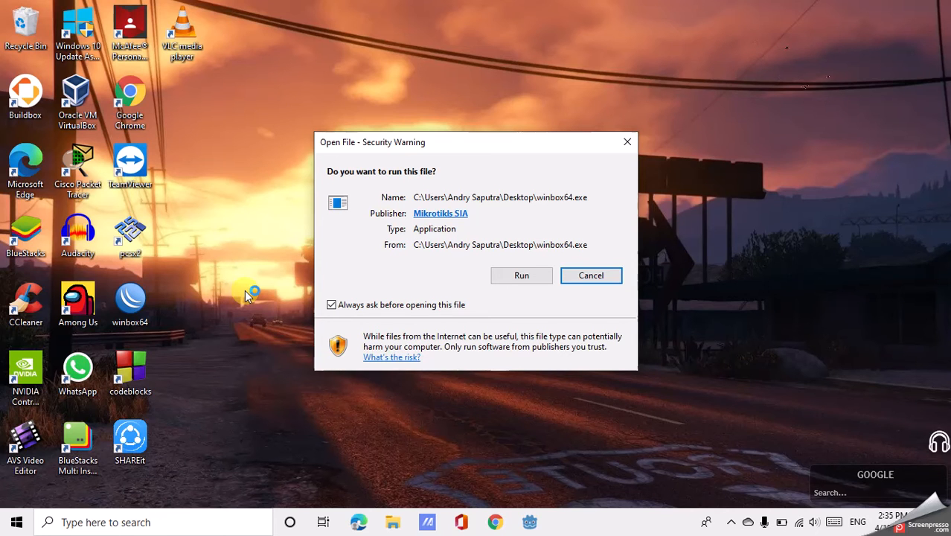
left_click(518, 277)
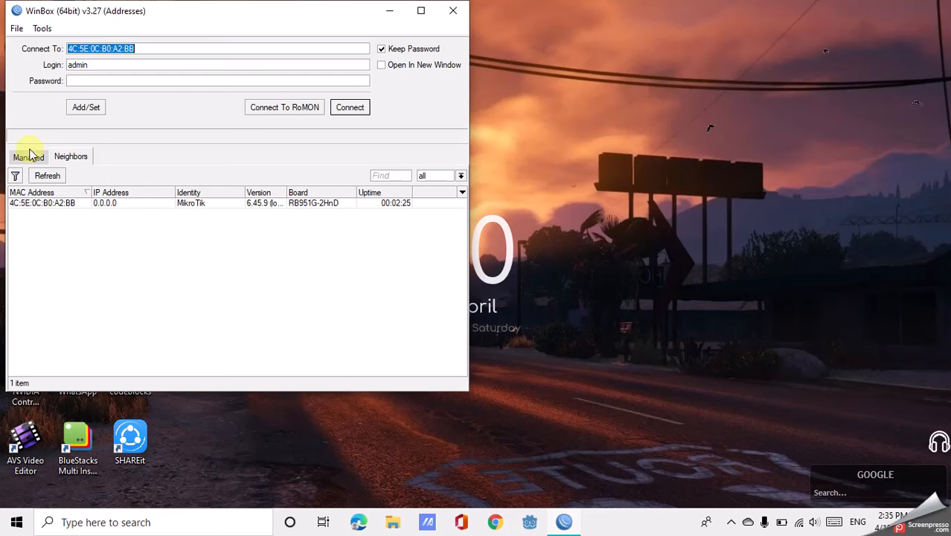
left_click(38, 205)
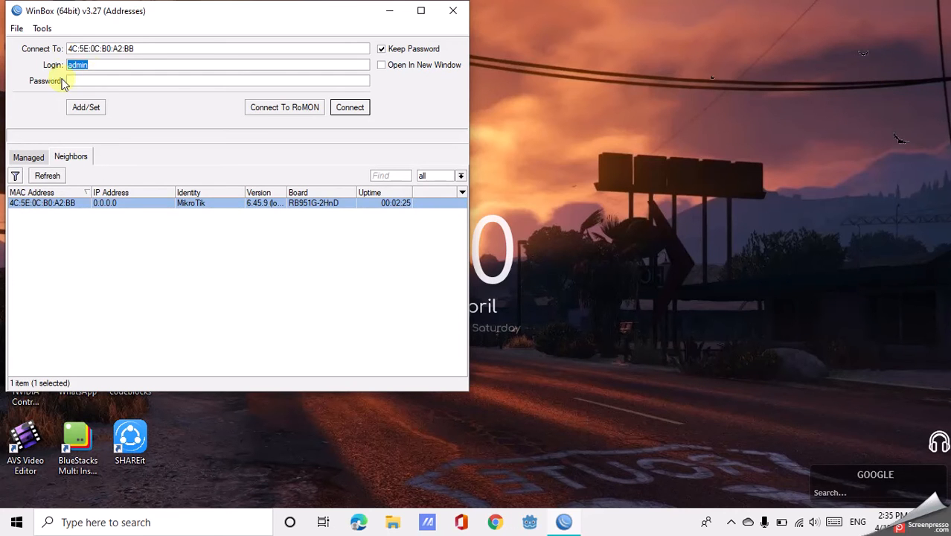
left_click(343, 106)
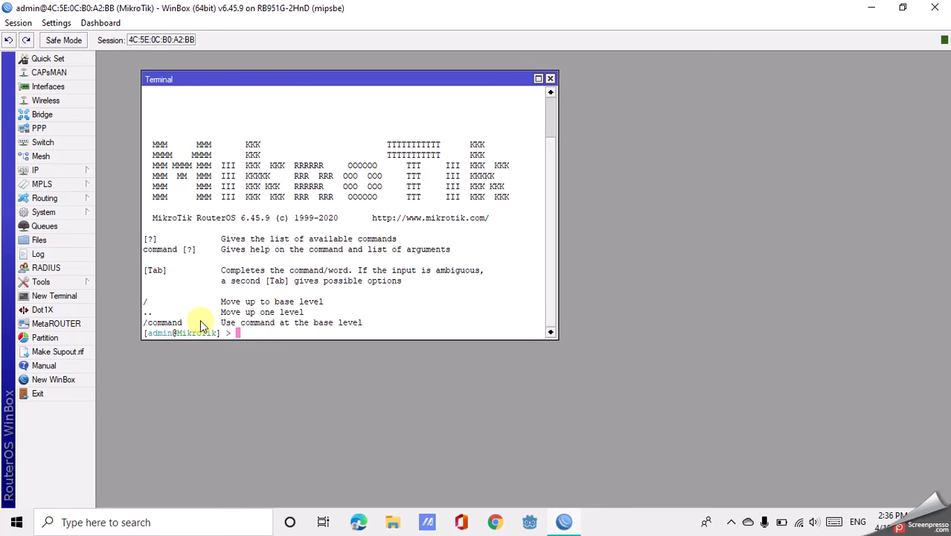
List the router's interfaces in the terminal with interface print.
type("inter")
key("Tab")
type("w")
key("BackSpace")
type("print")
key("Return")
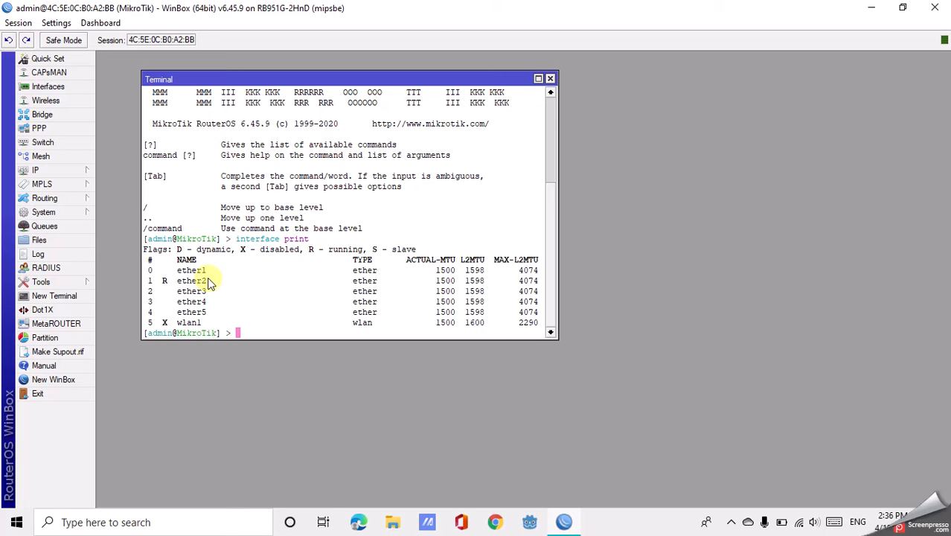
Add the IP address 172.16.4.1/24 to interface ether2 with an ip address add command.
type("ip address add address=172.")
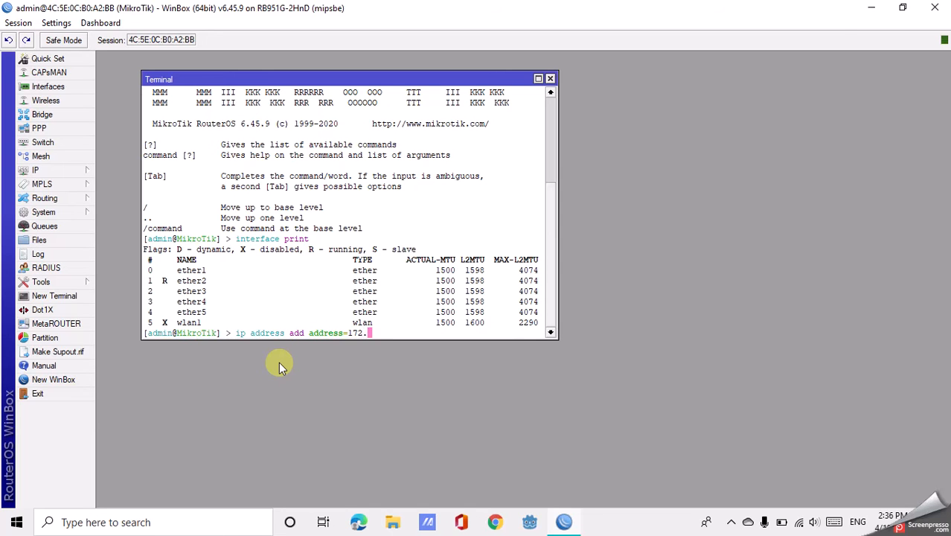
type("16.4.1/24 interface=")
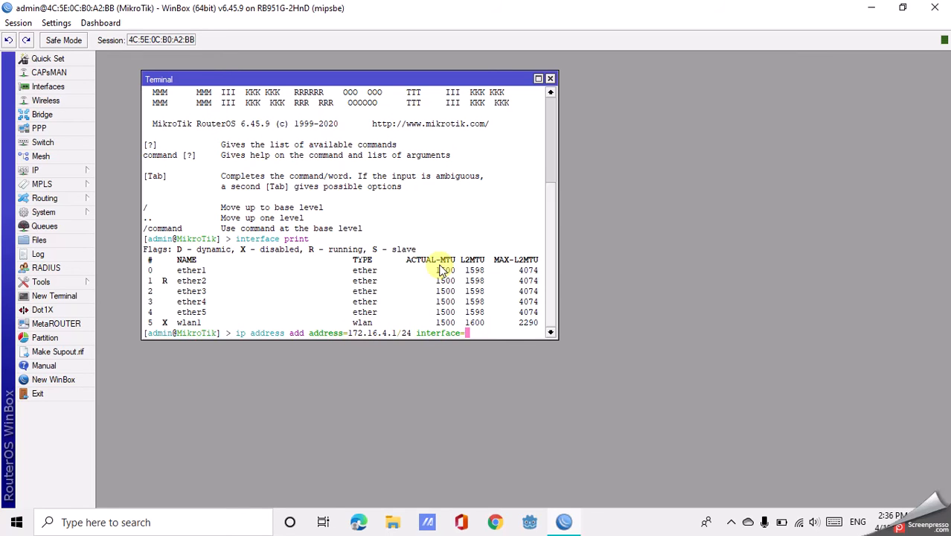
type("ether2")
key("Return")
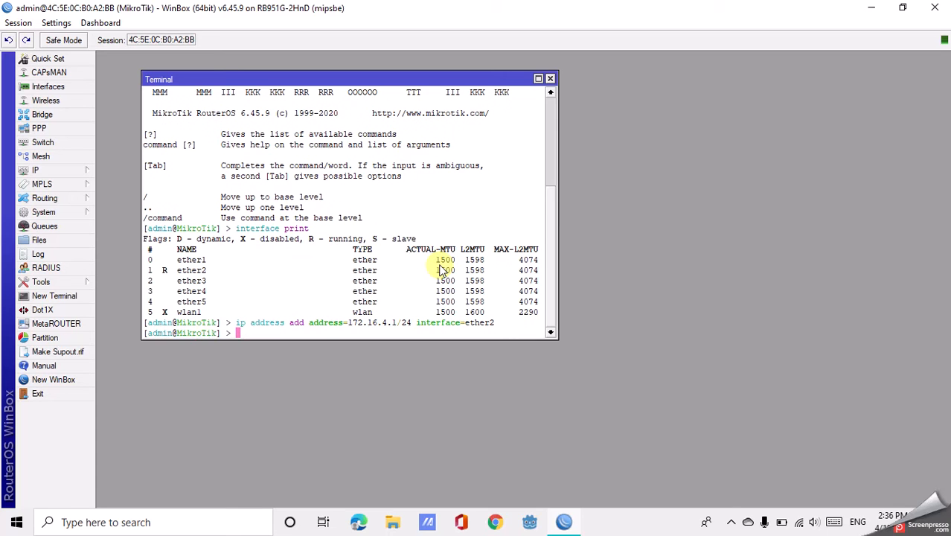
List the router's configured IP addresses in the terminal.
type("ip addr")
key("Tab")
type("pr")
key("Return")
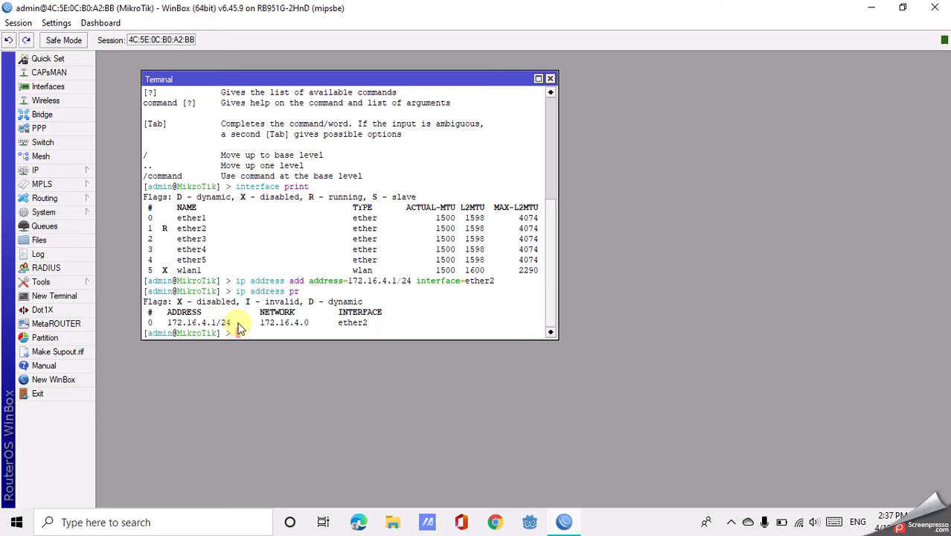
Start the DHCP server setup in the terminal and choose ether2 as its interface.
type("ip dhc")
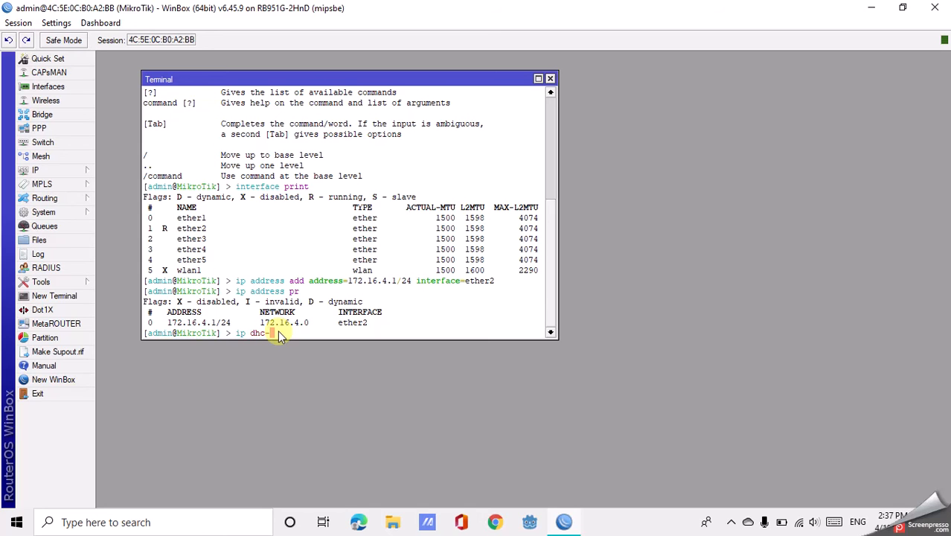
type("p-s")
key("Tab")
type("setup")
key("Return")
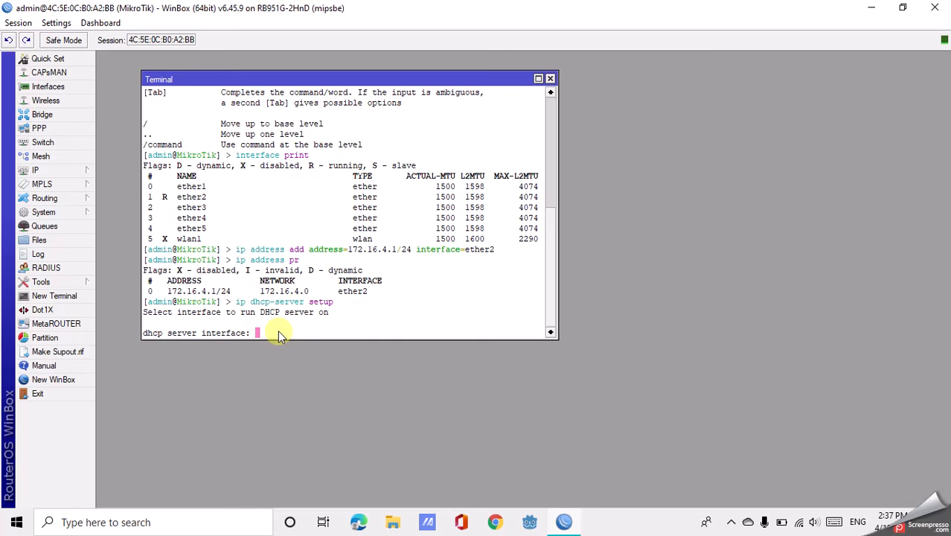
type("ether2")
key("Return")
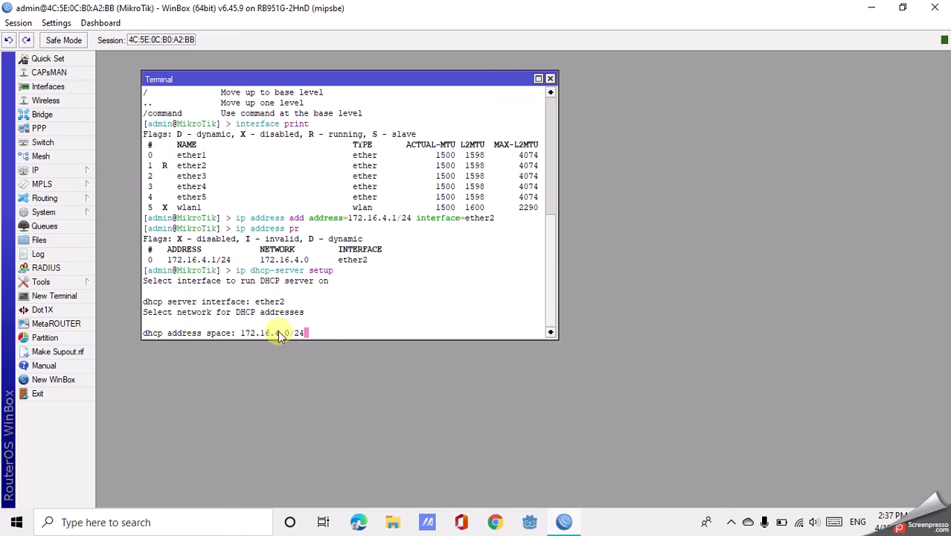
Accept DHCP network 172.16.4.0/24, gateway 172.16.4.1, pool 172.16.4.2-172.16.4.254, set DNS server 8.8.8.8, and accept the 10m lease time.
key("Return")
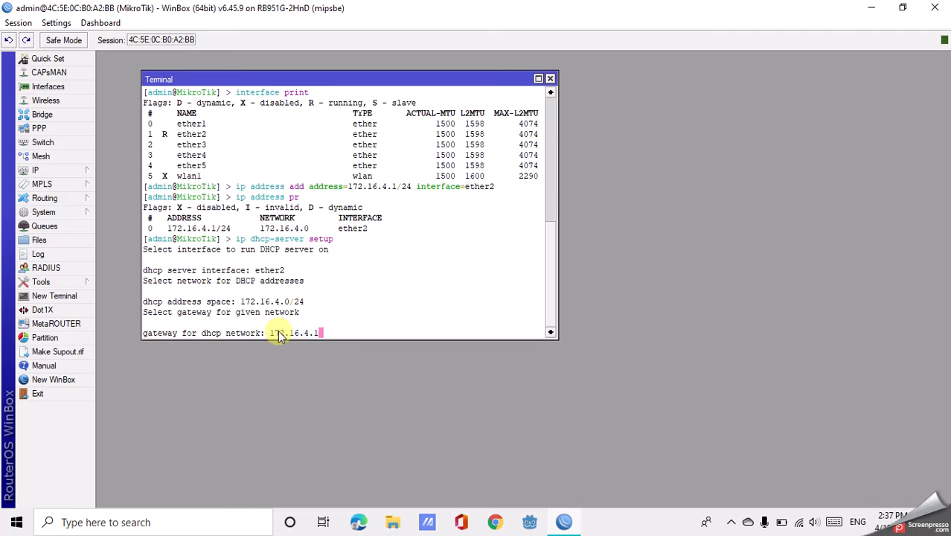
key("Return")
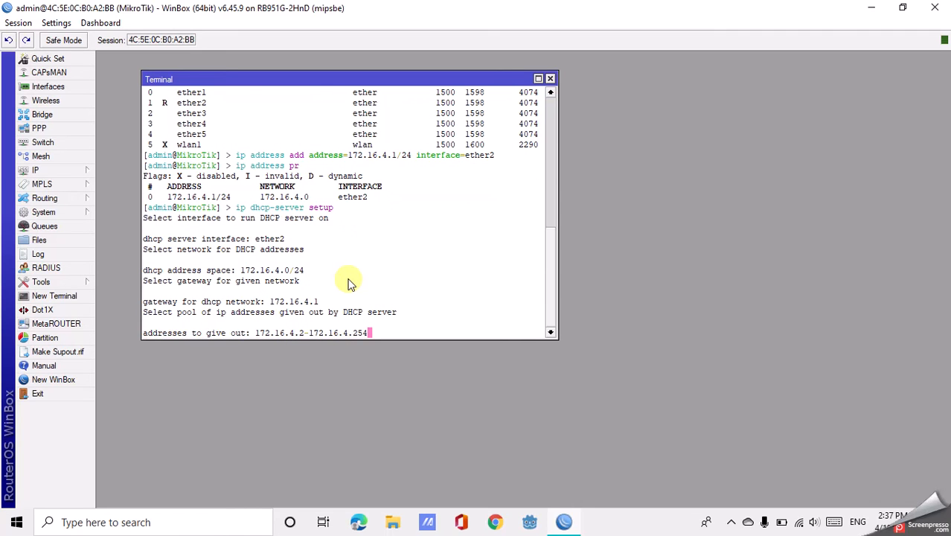
key("Return")
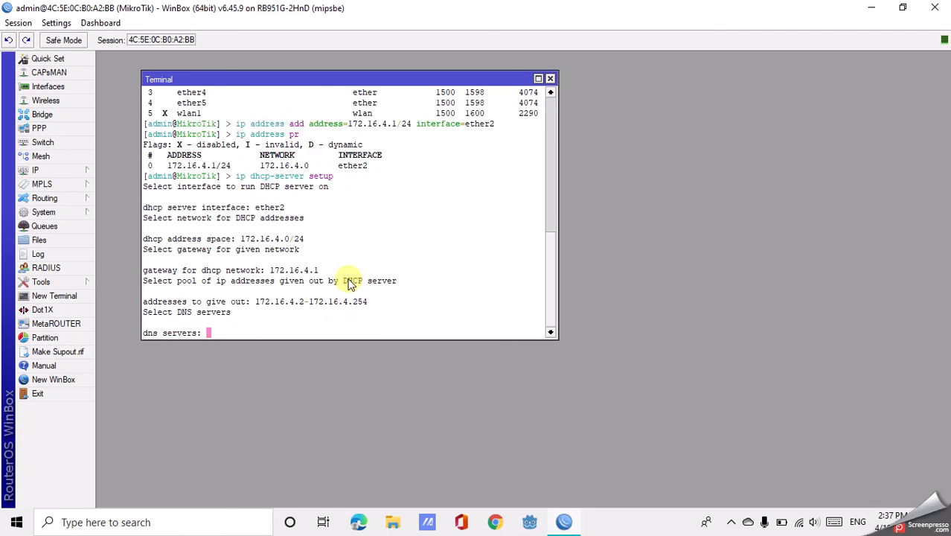
type("8.8.8.8")
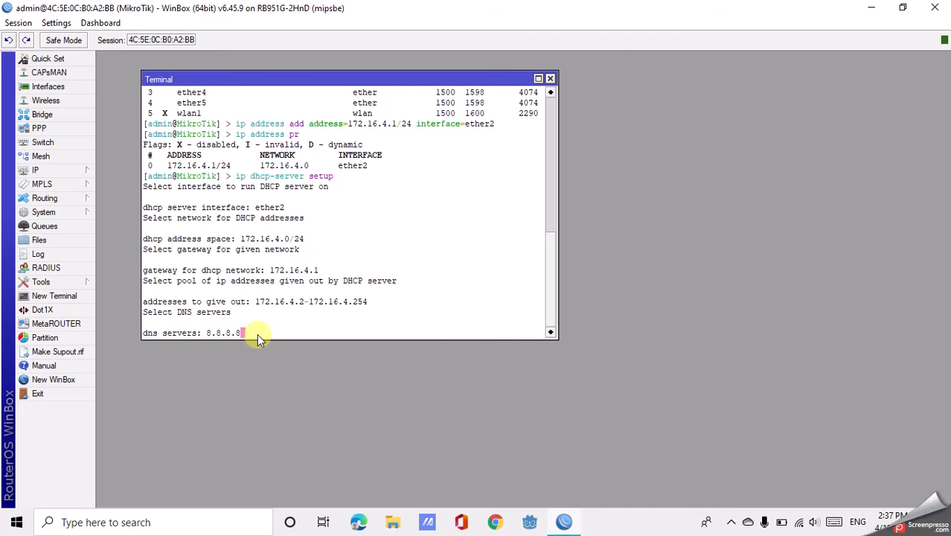
key("Return")
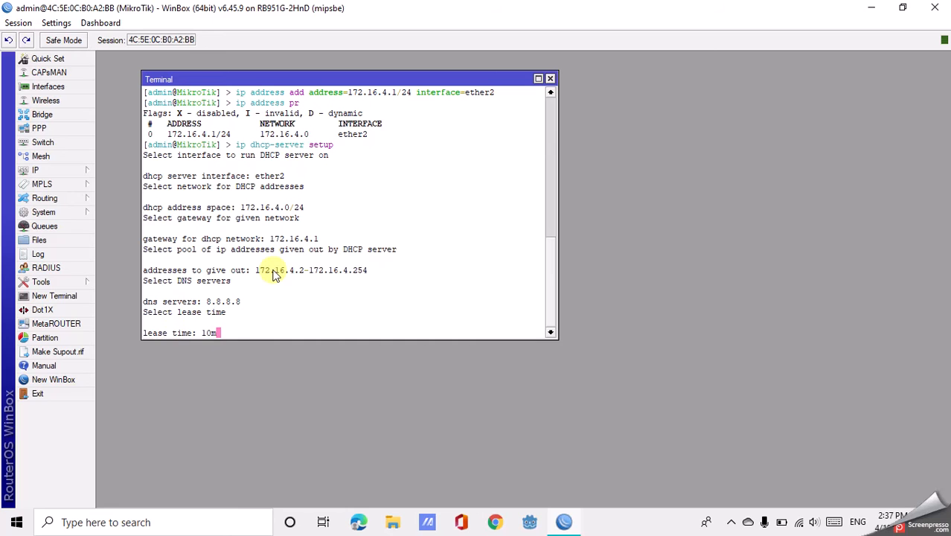
key("Return")
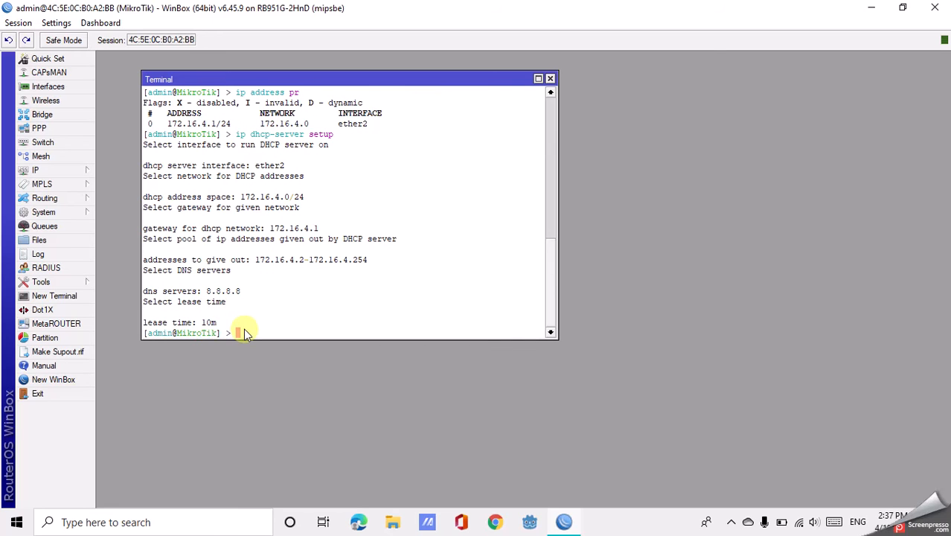
List the configured DHCP servers with ip dhcp-server print.
type("ip dhcp-server print")
key("Return")
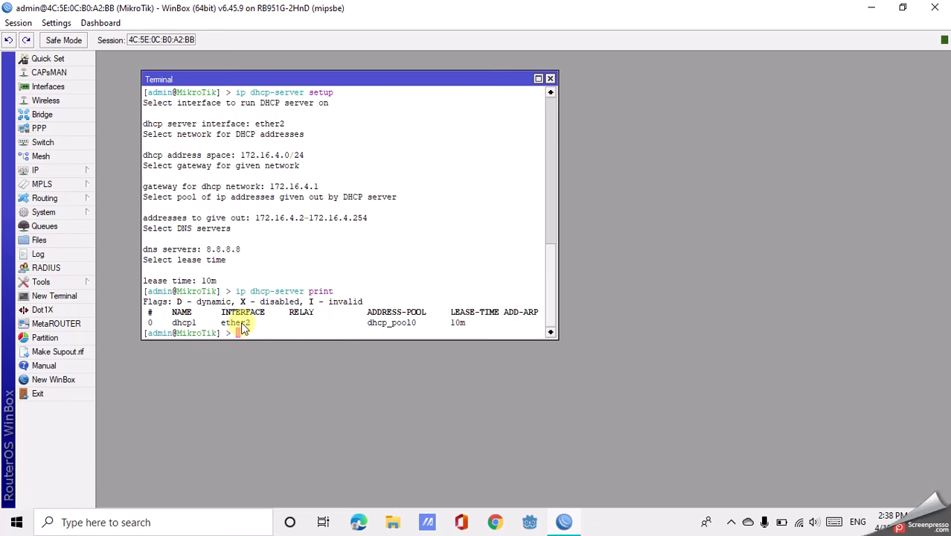
Enable ARP entries for leases on DHCP server number 0 by setting add-arp=yes.
type("ip dhcp-server ")
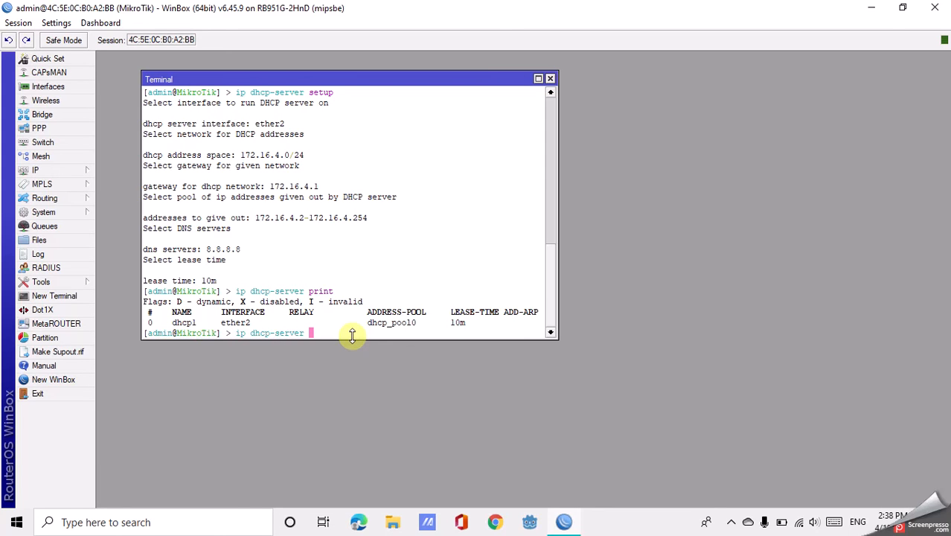
type("set numbers=")
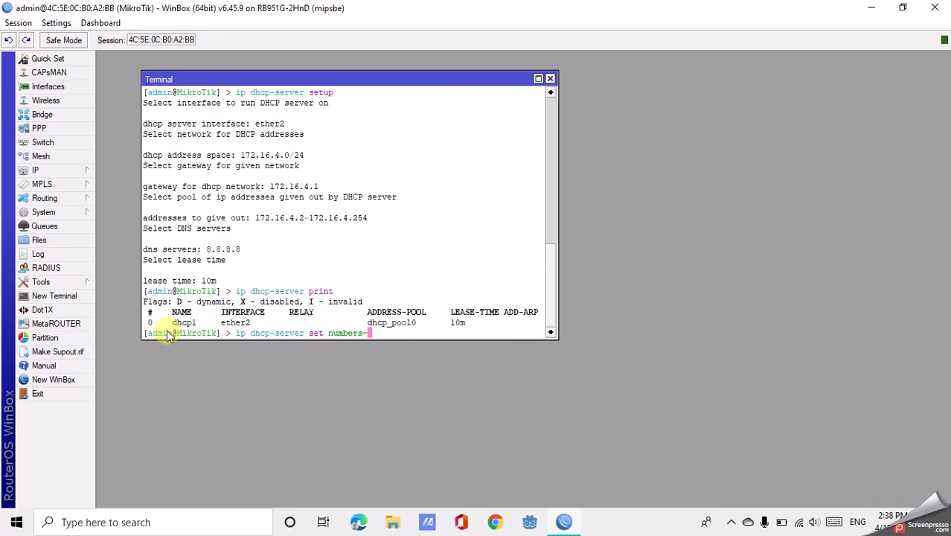
type("0 add")
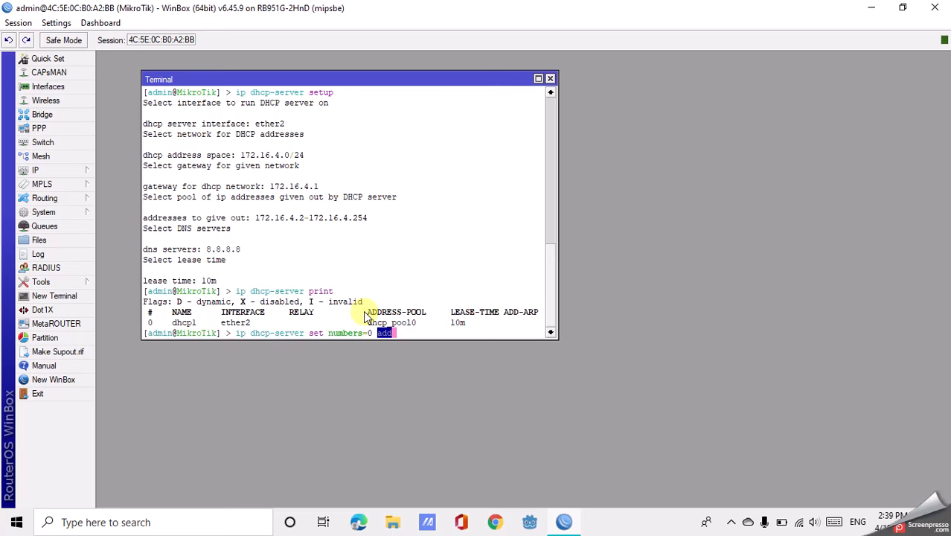
type("-arp=yes")
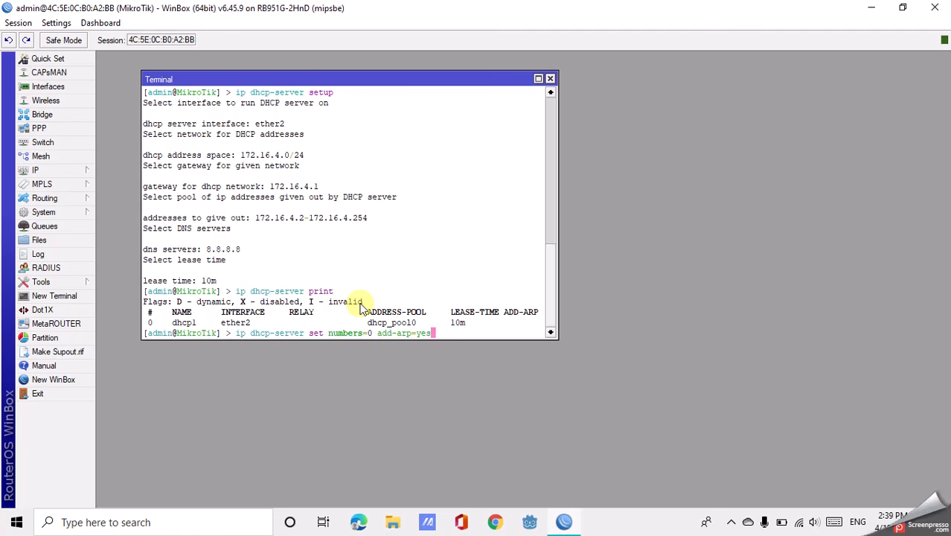
key("Return")
key("Up")
key("Up")
key("Up")
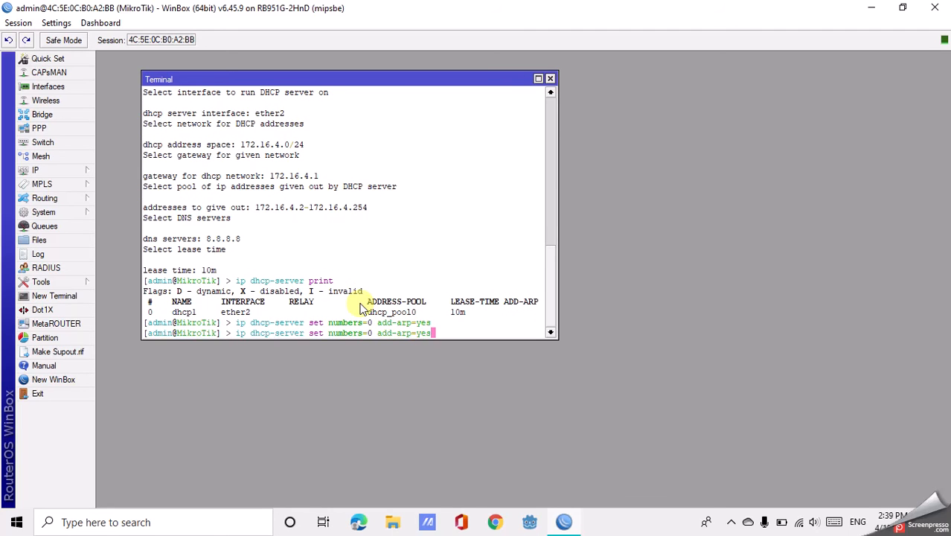
key("Up")
key("Up")
key("Down")
key("Down")
key("Down")
key("Down")
key("Down")
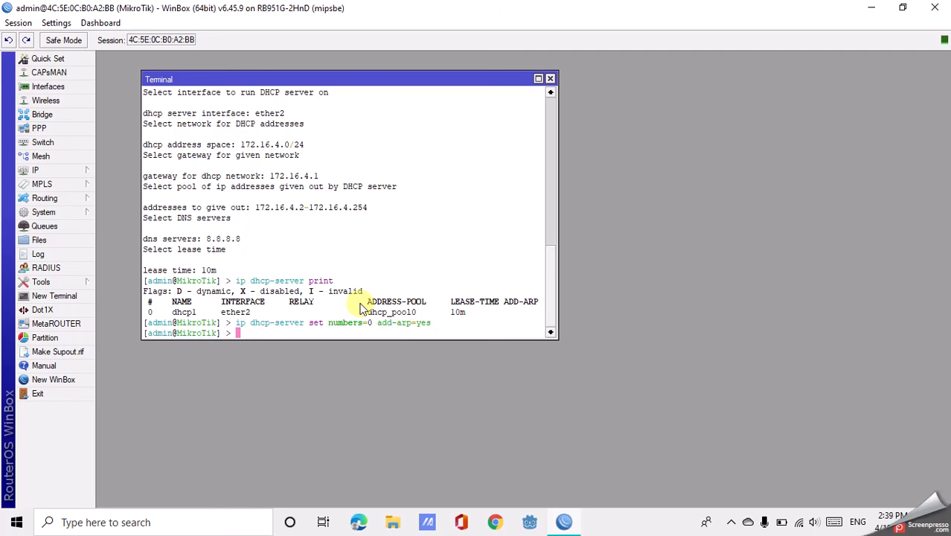
List the Ethernet interfaces and their ARP modes with interface ethernet print.
type("interface ethernet print")
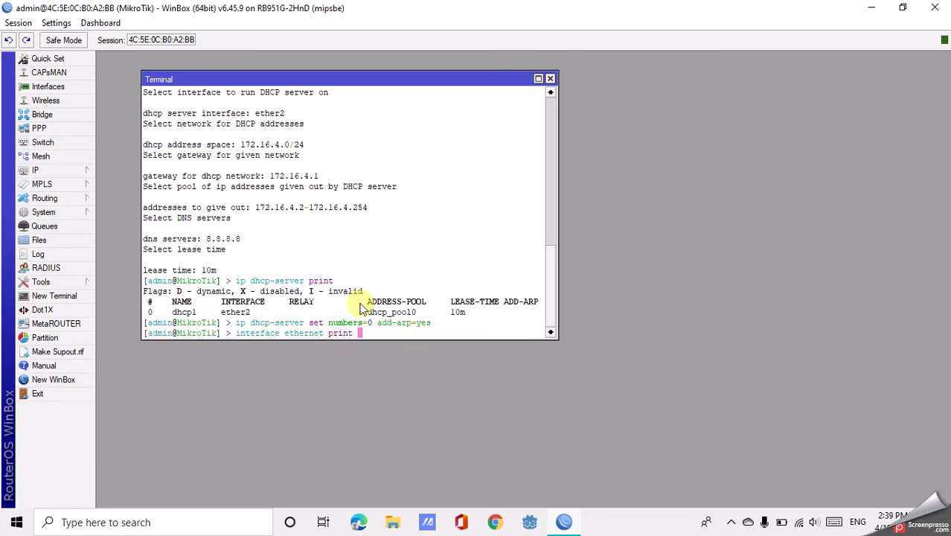
key("Return")
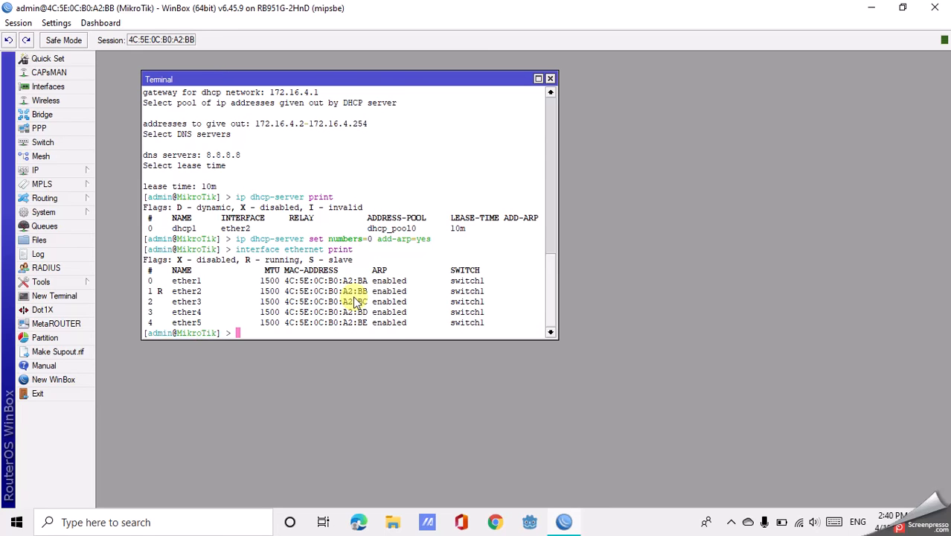
Set the ARP mode of Ethernet interface ether2 to reply-only with interface ethernet set.
type("interface ethernet set")
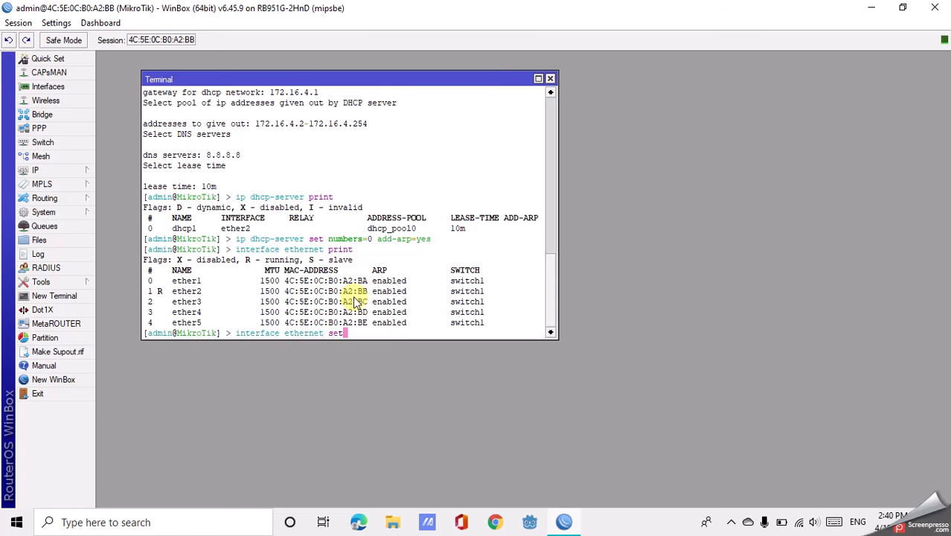
type(" ether2")
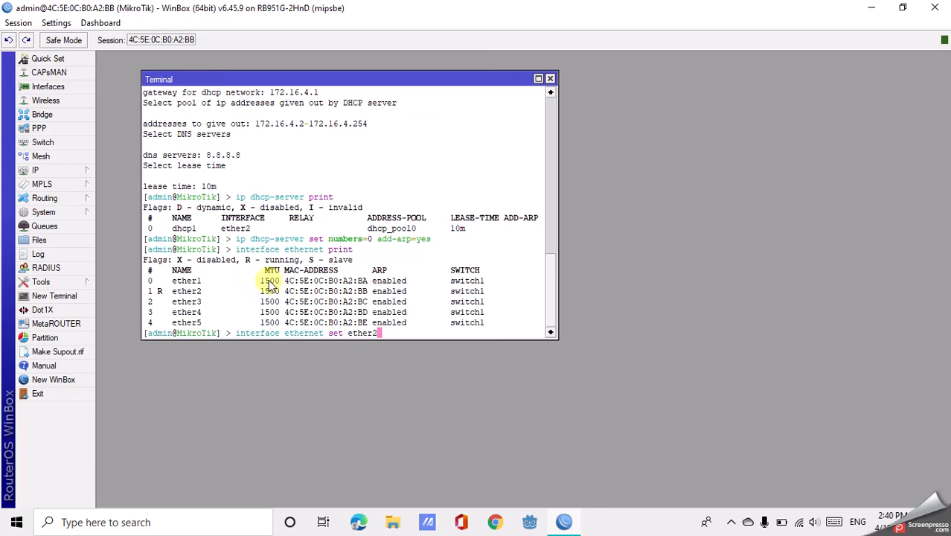
type(" arp-")
key("BackSpace")
type("=read-o")
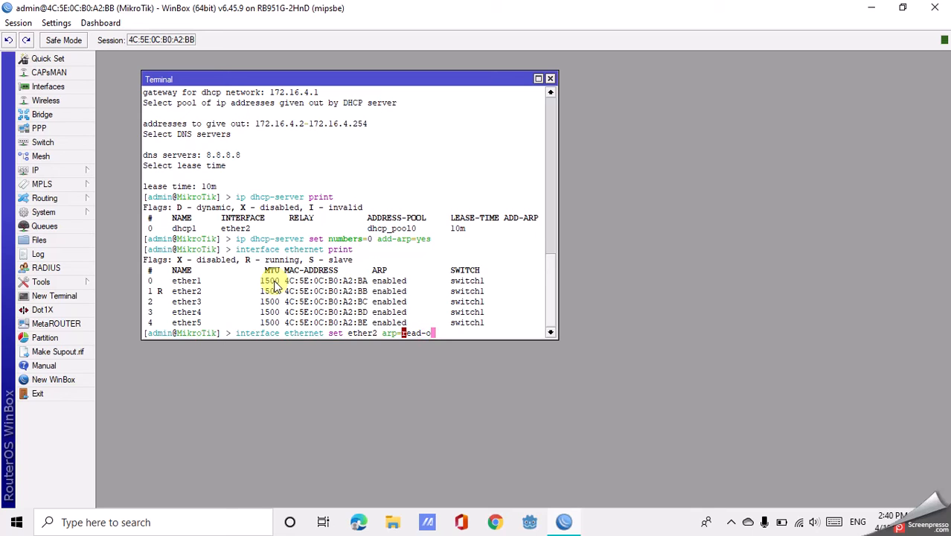
key("BackSpace")
key("BackSpace")
key("BackSpace")
key("BackSpace")
type("ply-only")
key("Return")
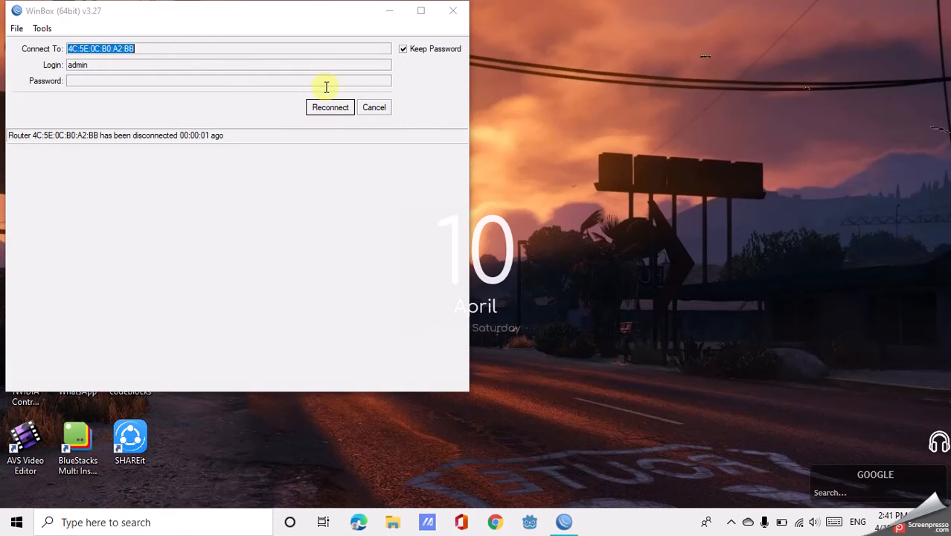
Reconnect to the router and list its Ethernet interfaces and ARP modes with interface ethernet print.
left_click(328, 107)
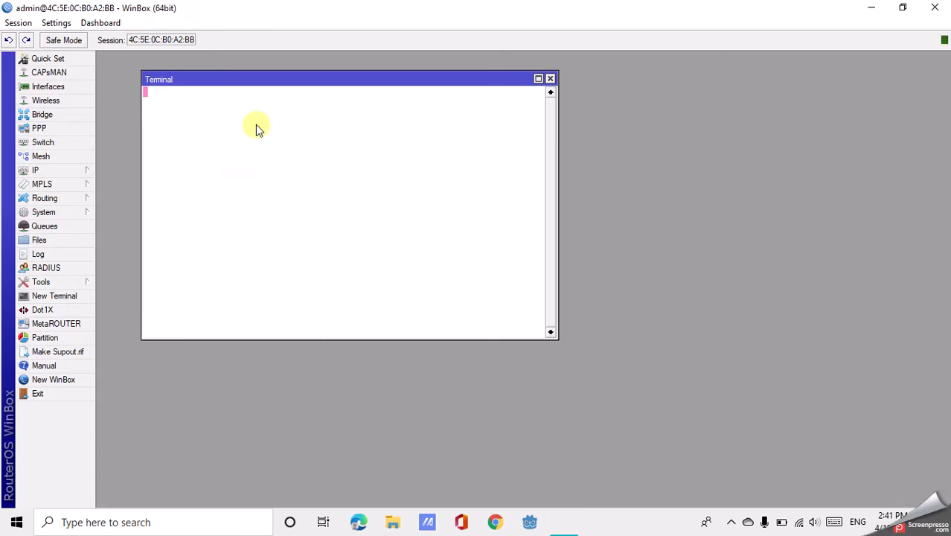
type("interface ethernet print")
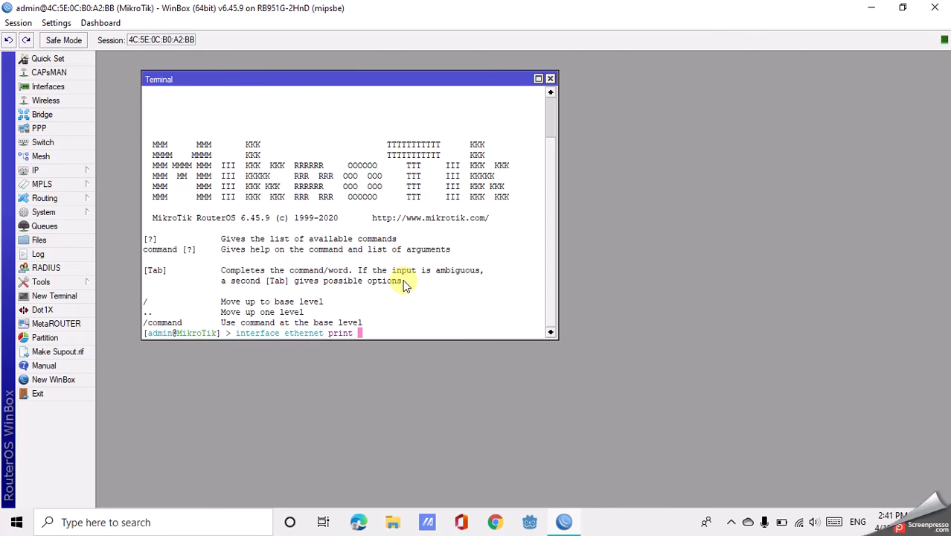
key("Return")
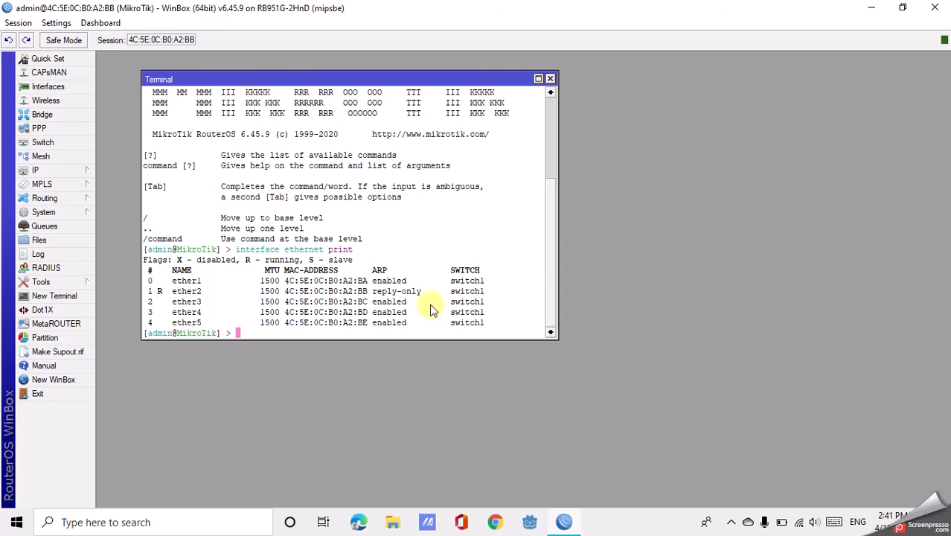
Switch to the Windows network settings and open the TCP/IPv4 properties of the Ethernet 2 adapter.
right_click(801, 522)
left_click(786, 498)
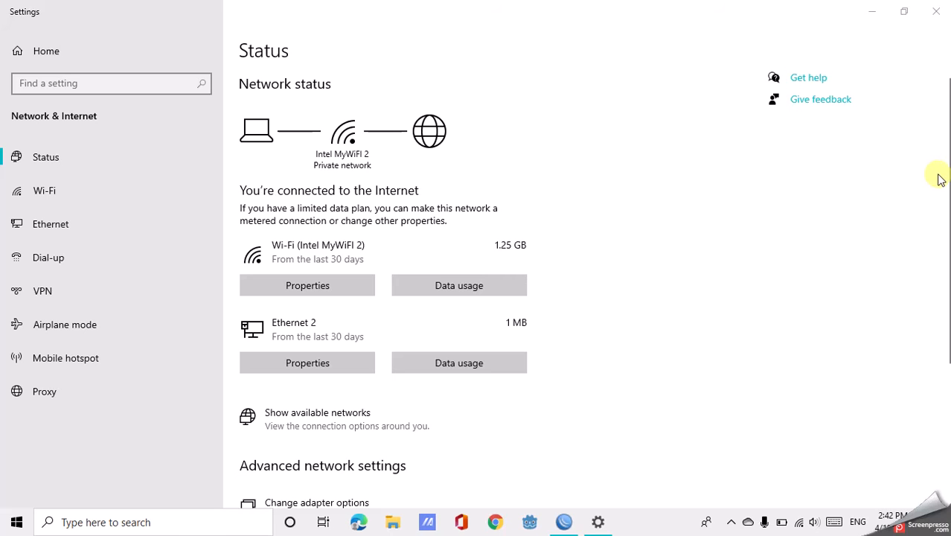
left_click(947, 151)
left_click_drag(947, 151, 947, 313)
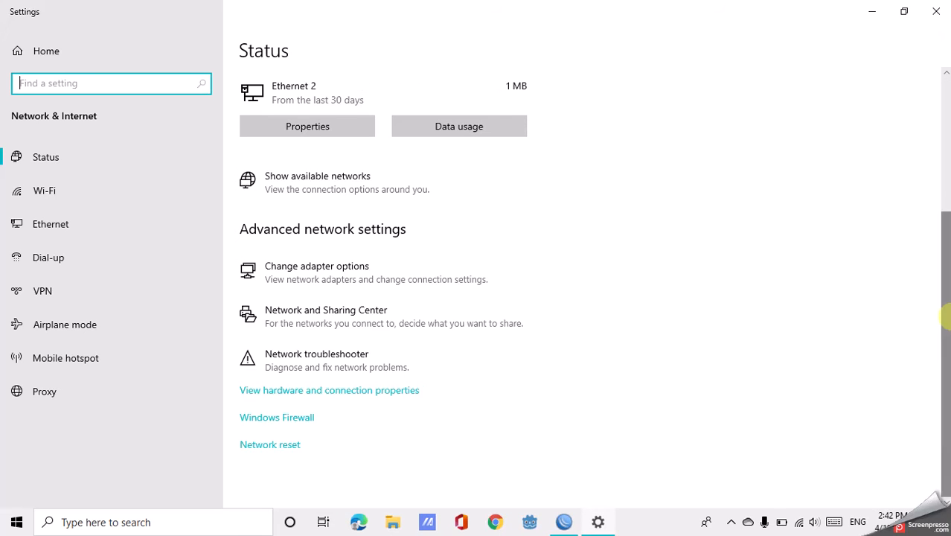
left_click(359, 266)
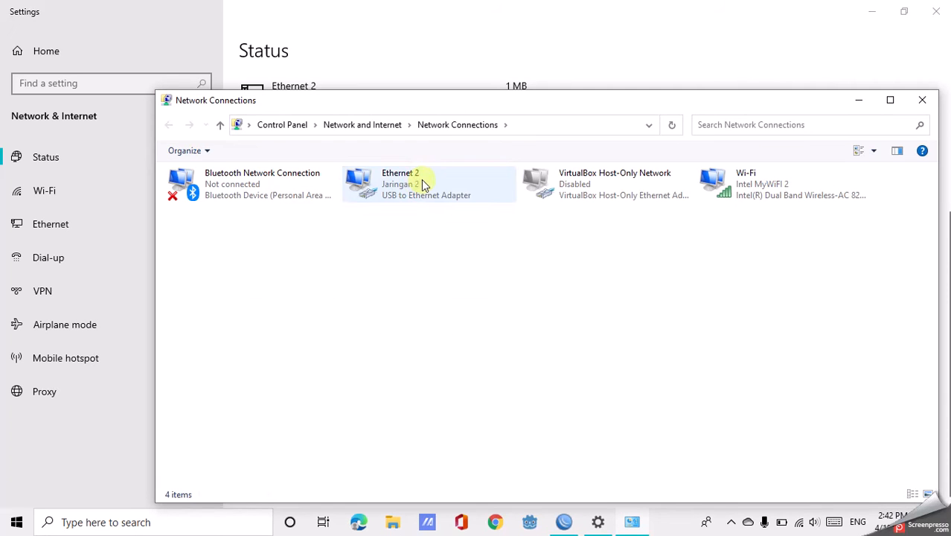
left_click(421, 180)
right_click(422, 181)
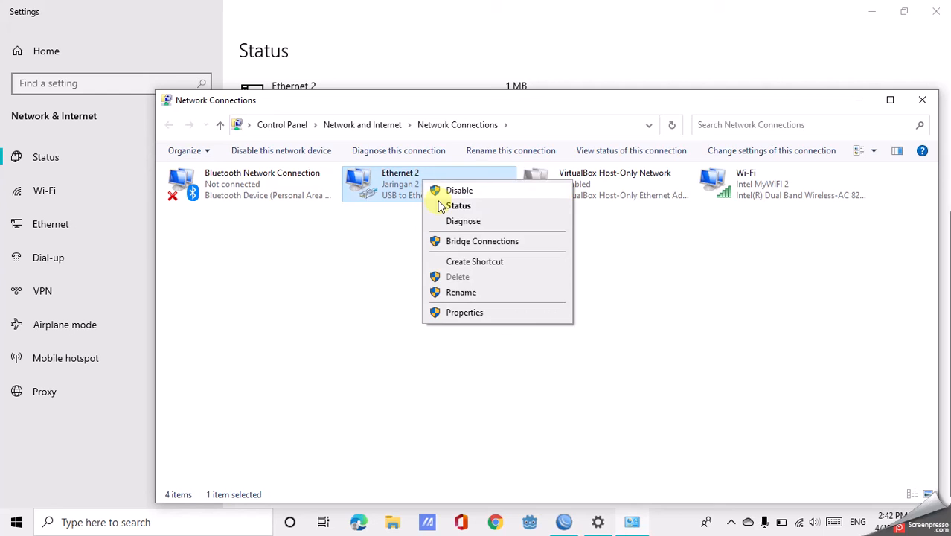
left_click(462, 312)
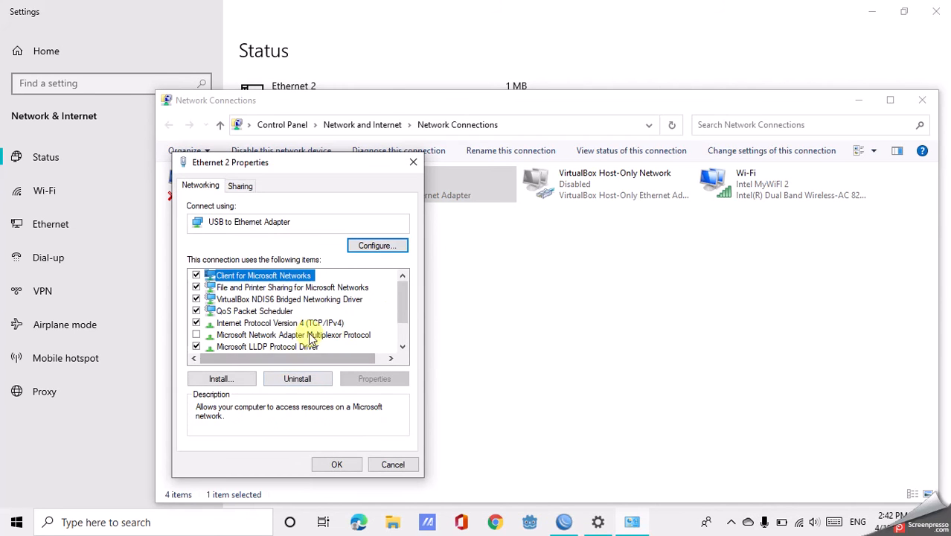
double_click(313, 323)
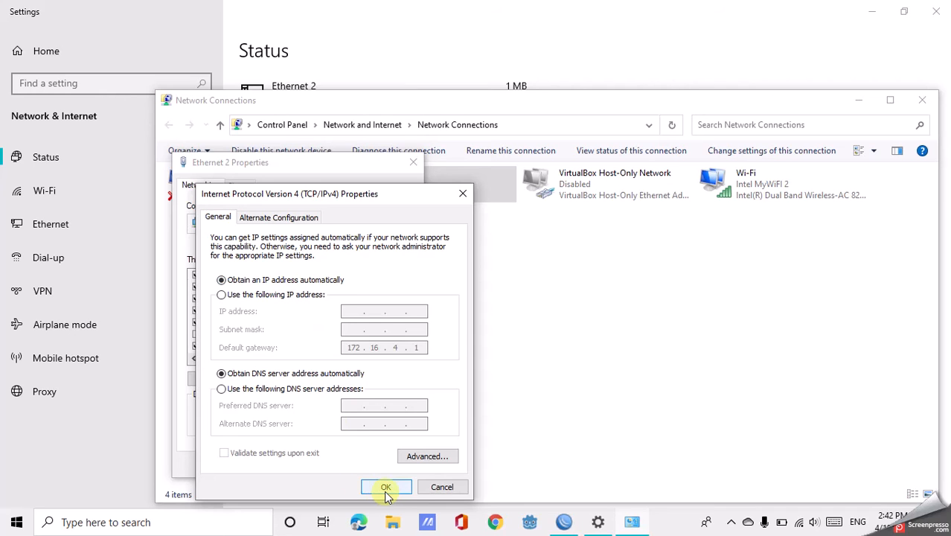
Clear Ethernet 2's manual default gateway and have its IP address and DNS server address obtained automatically.
left_click(299, 389)
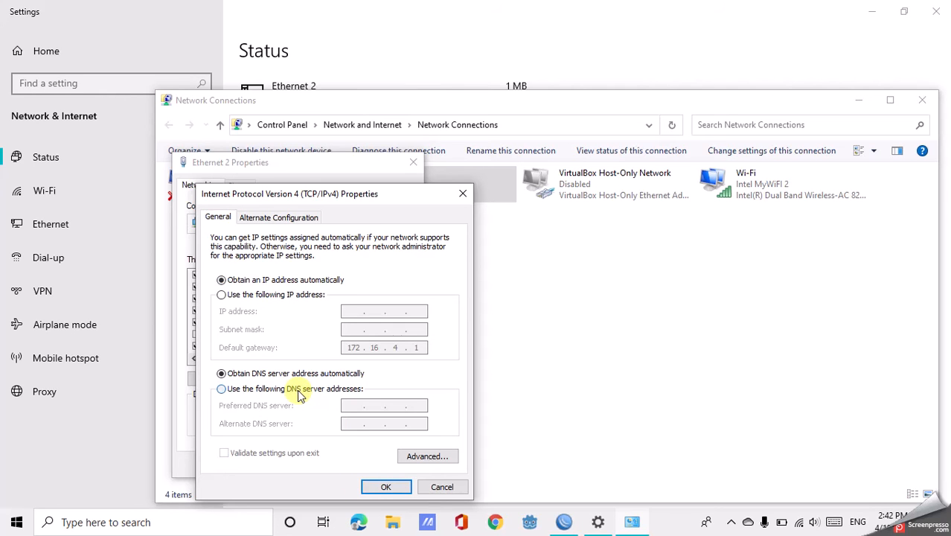
left_click(256, 297)
left_click(417, 347)
key("BackSpace")
key("BackSpace")
key("BackSpace")
key("BackSpace")
key("BackSpace")
key("BackSpace")
key("BackSpace")
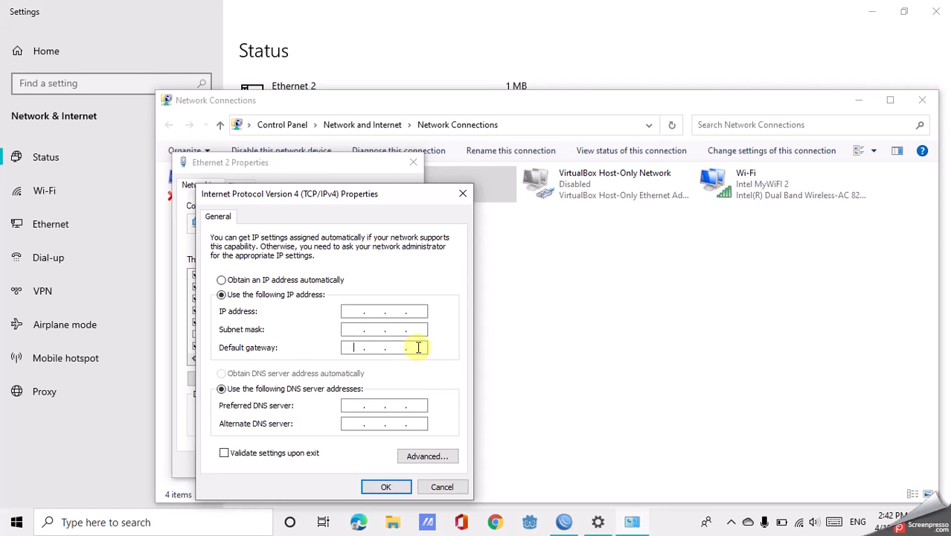
left_click(287, 282)
left_click(260, 378)
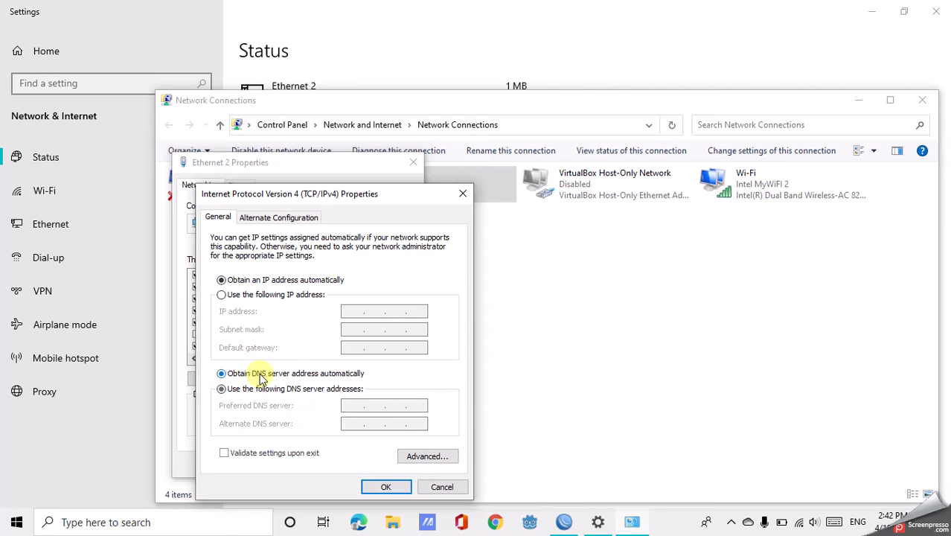
left_click(382, 486)
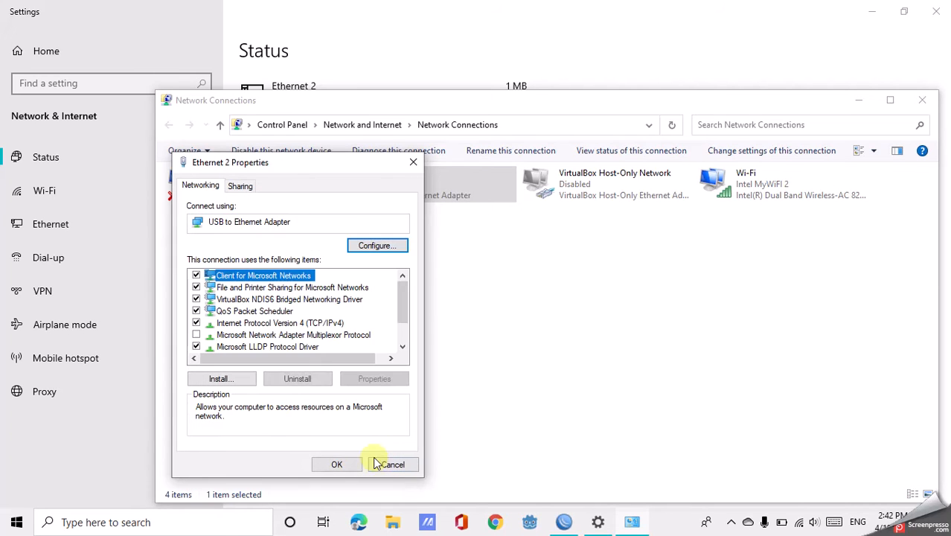
left_click(347, 463)
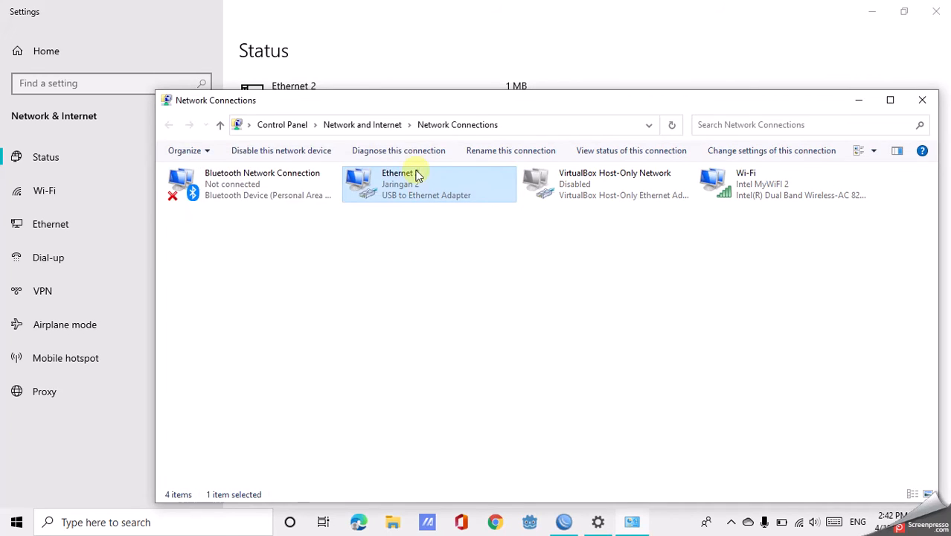
Check the network connection details of the Ethernet 2 adapter, including its DHCP-assigned IPv4 address.
right_click(417, 179)
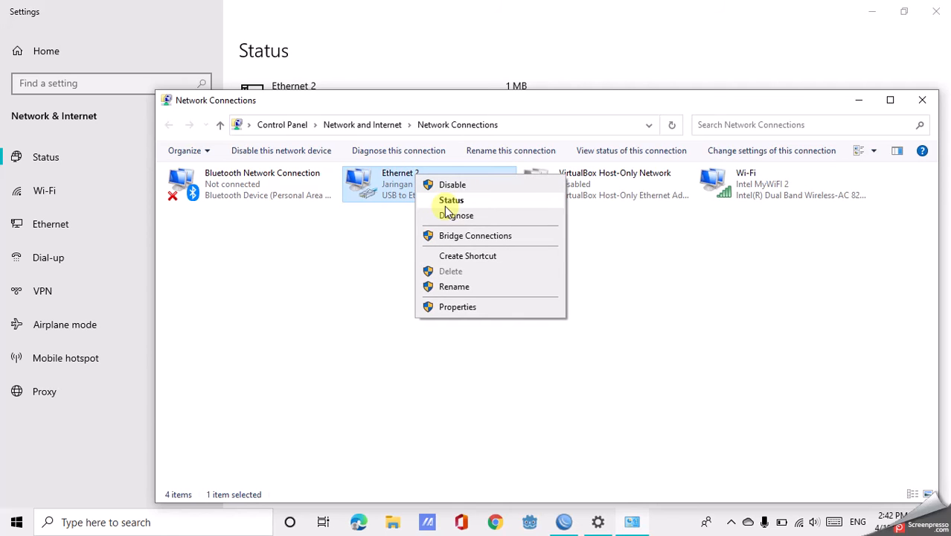
left_click(444, 206)
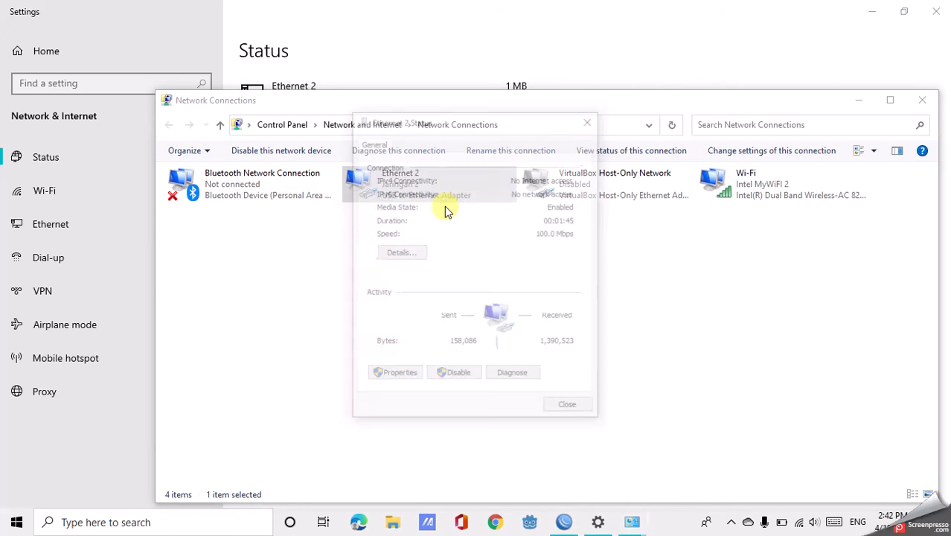
left_click(402, 252)
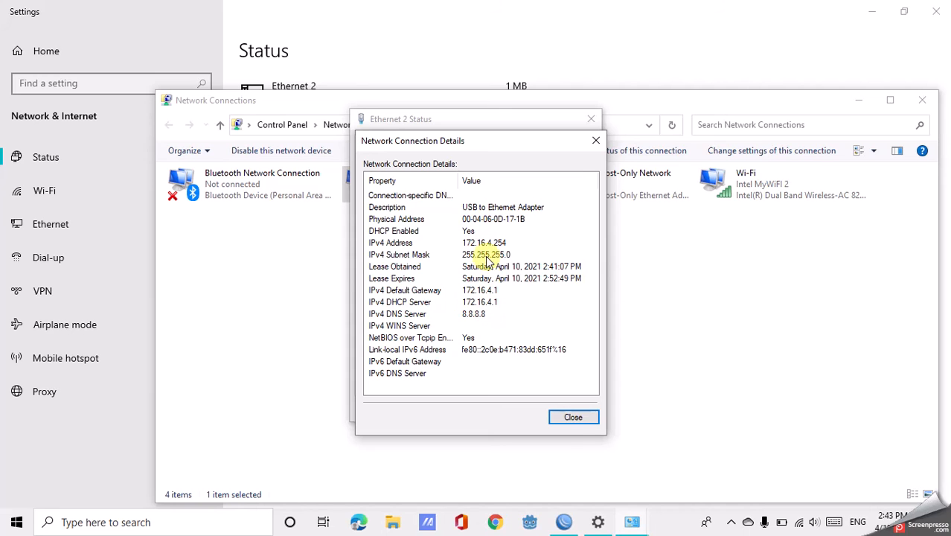
left_click(574, 417)
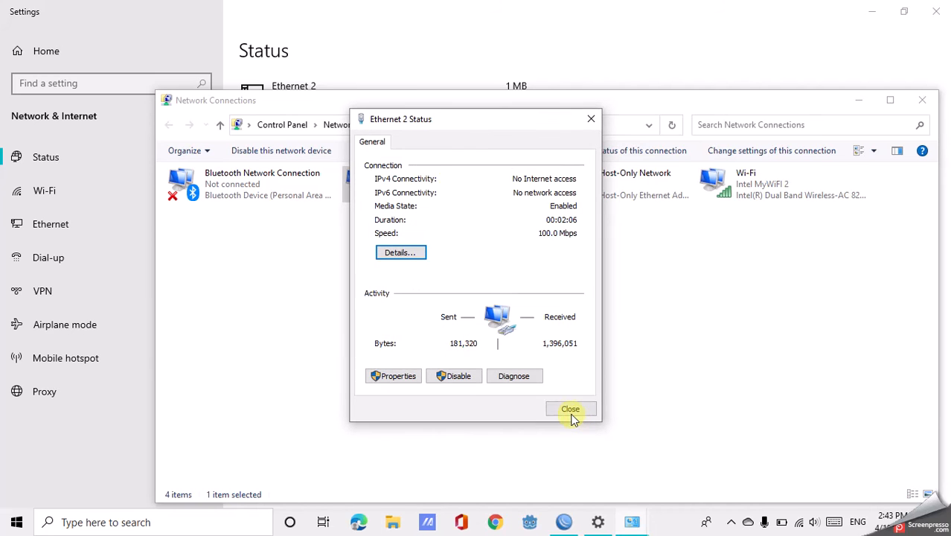
left_click(399, 262)
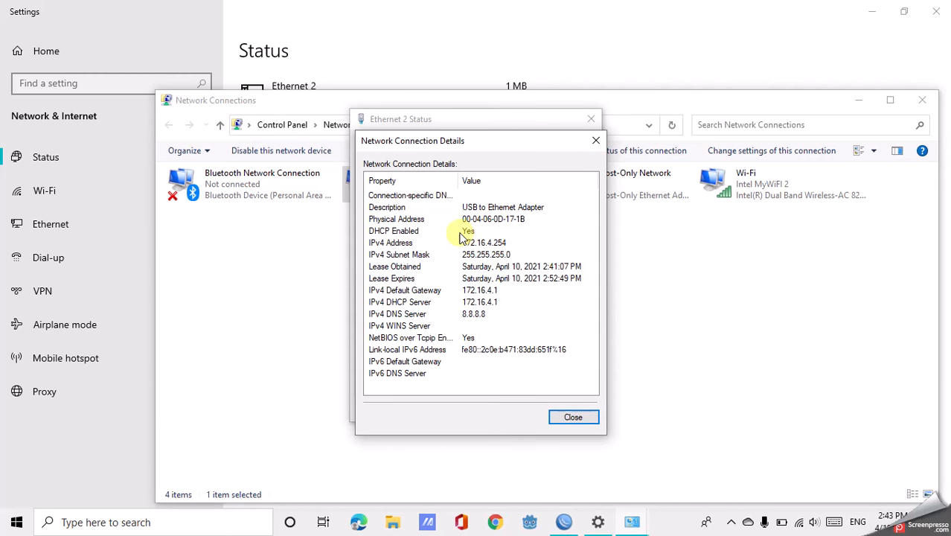
Open a Windows Command Prompt and enter the command ping 172.16.4.1 without running it.
key("super+r")
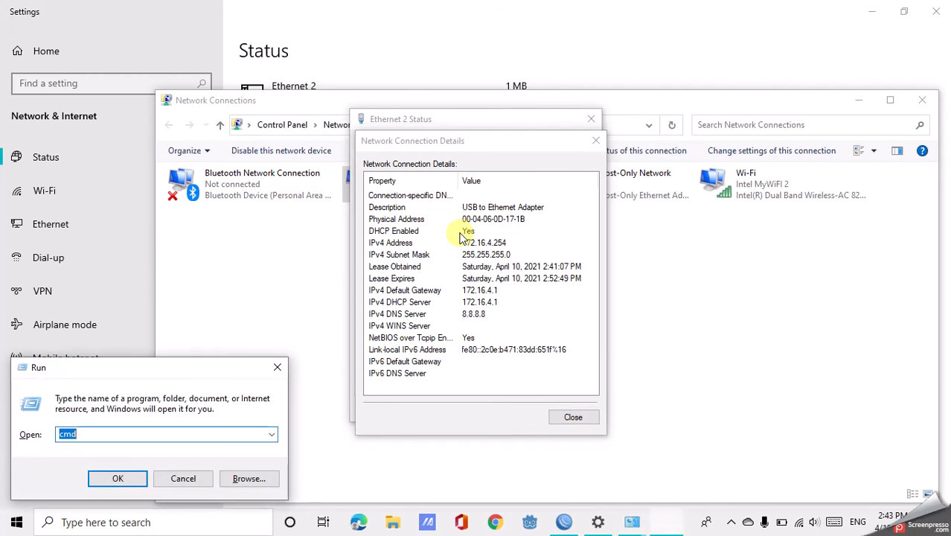
key("Return")
type("ping")
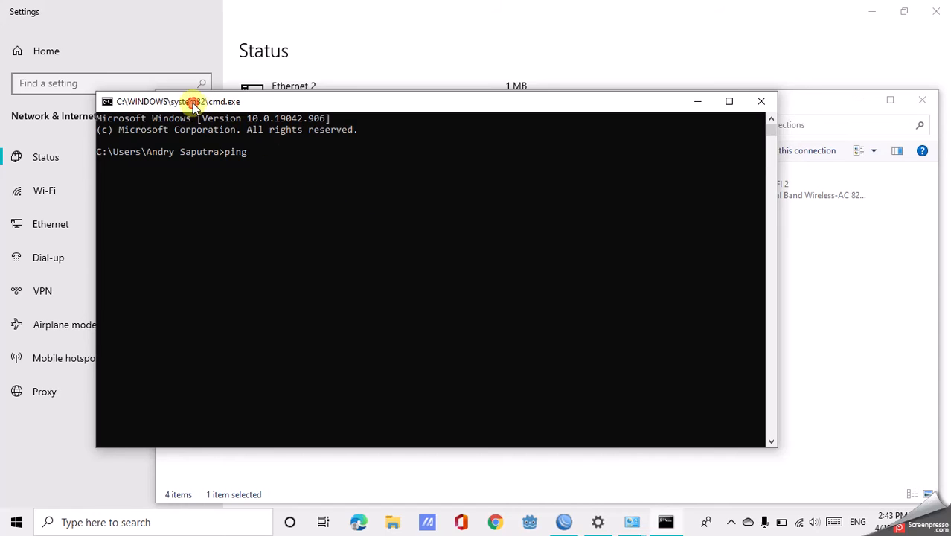
left_click_drag(198, 106, 232, 91)
type("1")
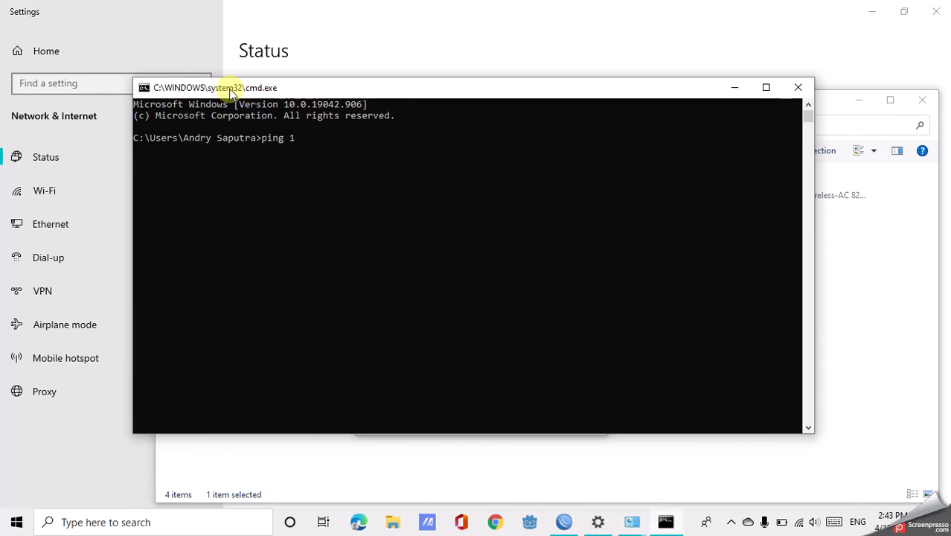
type("72.16.4.1")
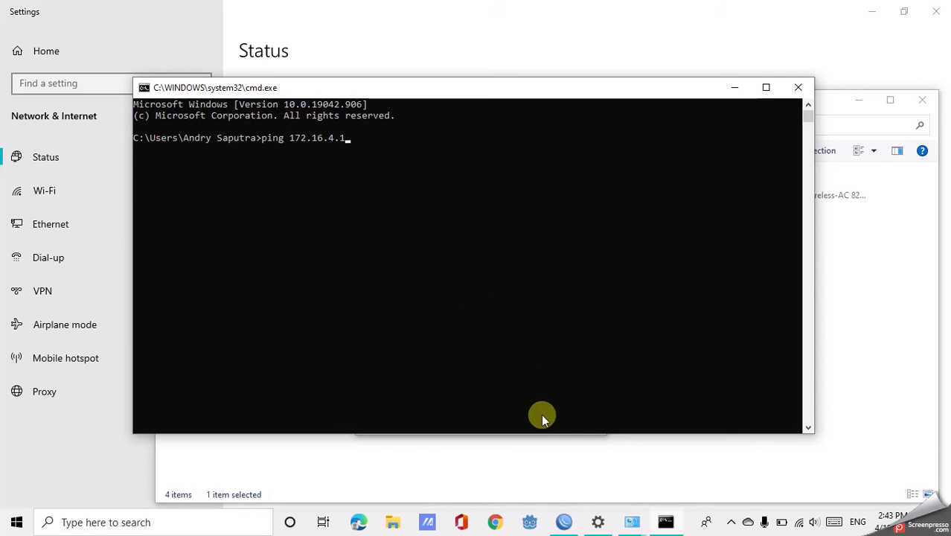
Switch to WinBox and list the router's IP addresses with ip address print.
left_click(567, 522)
type("ip address print")
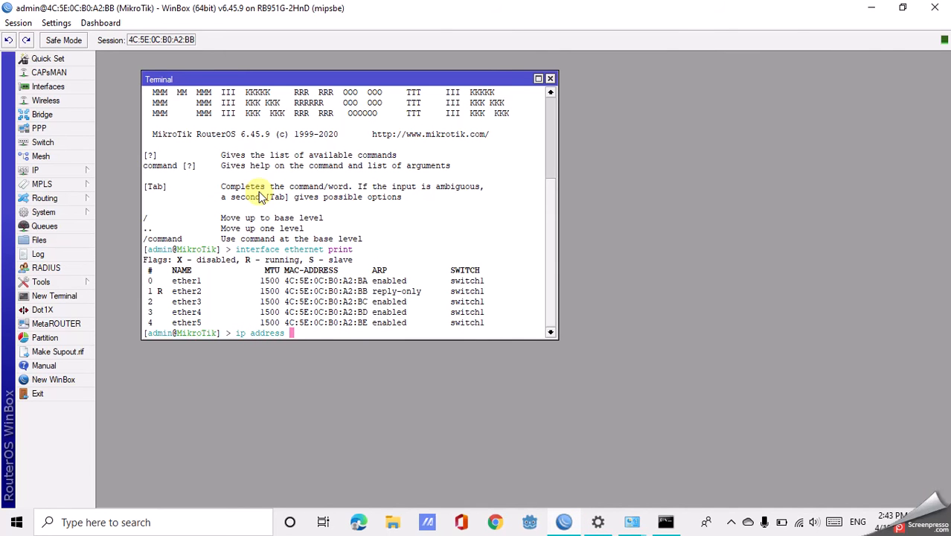
key("Return")
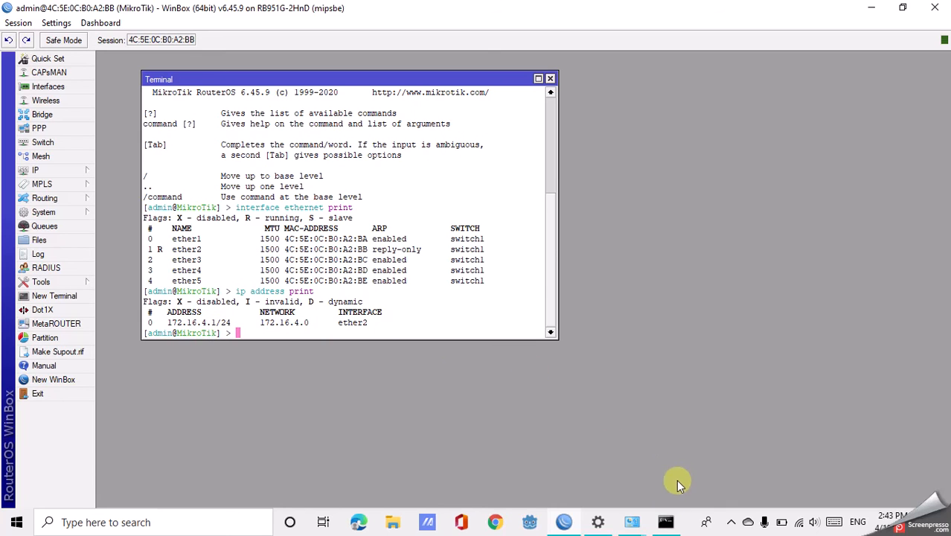
Return to the Command Prompt, run the prepared ping to 172.16.4.1, and close the window.
left_click(665, 522)
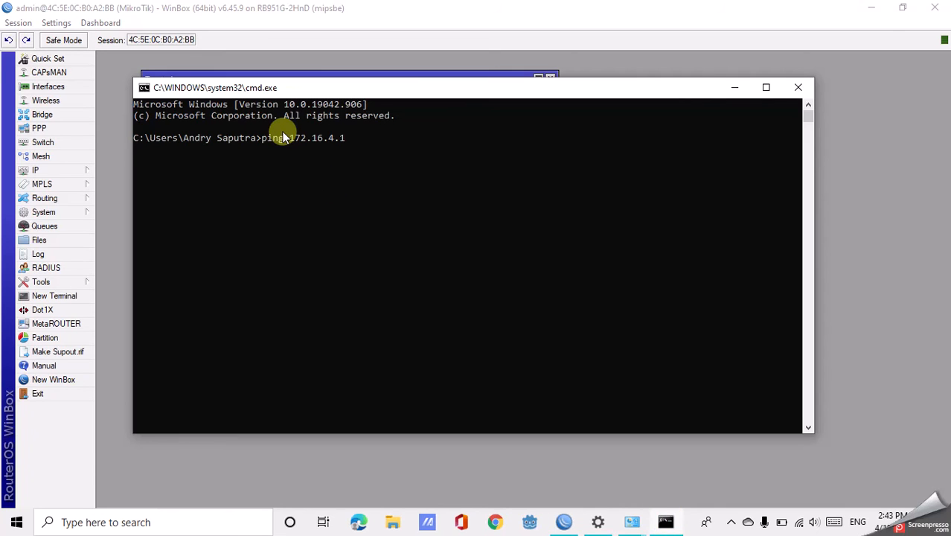
key("Return")
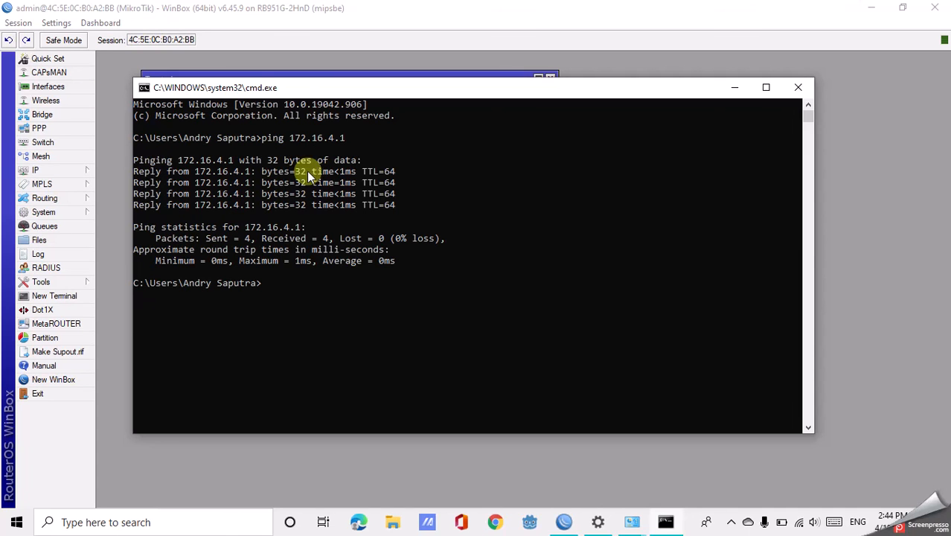
left_click(795, 89)
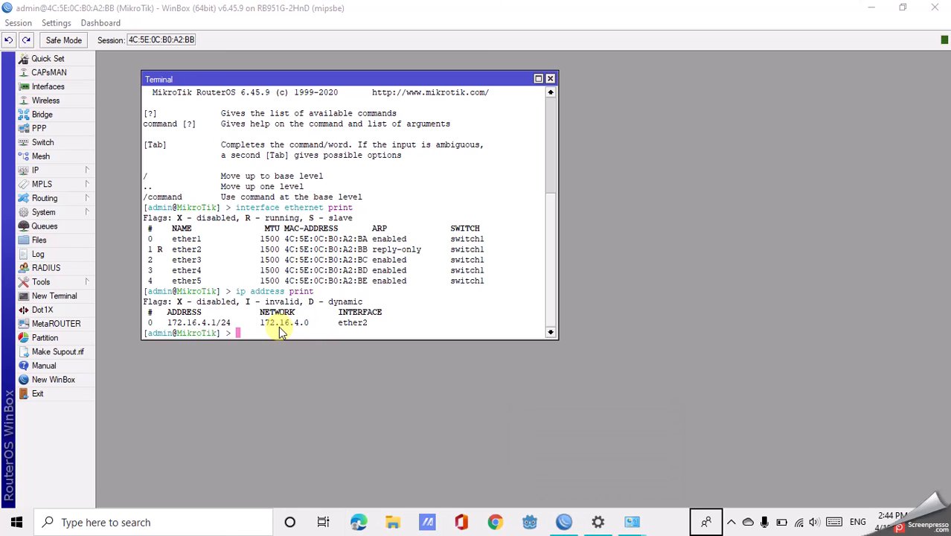
List the router's DHCP leases in the WinBox terminal with ip dhcp-server lease print.
type("ip ")
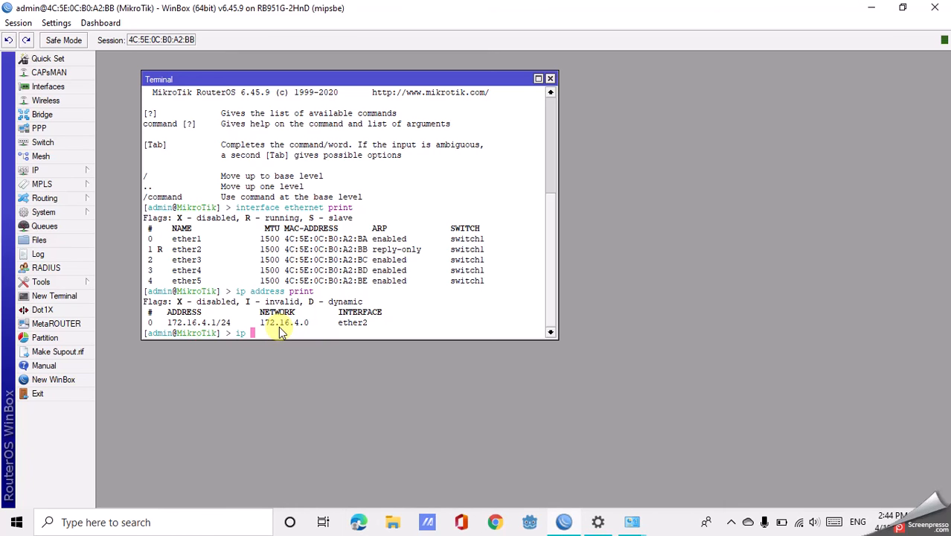
type("dhcp-server lease print")
key("Return")
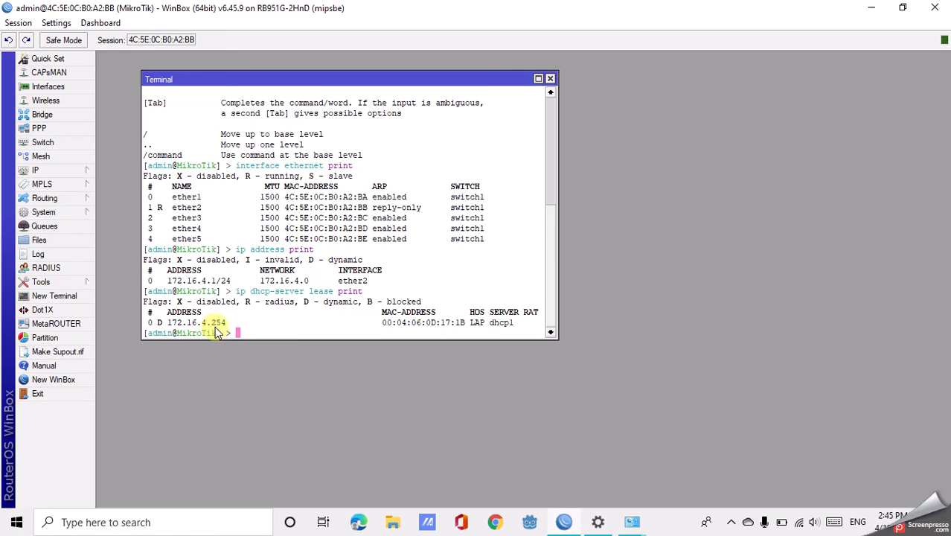
Compare the IPv4 address in the Ethernet 2 connection details with the router's lease, and close the details.
left_click(632, 521)
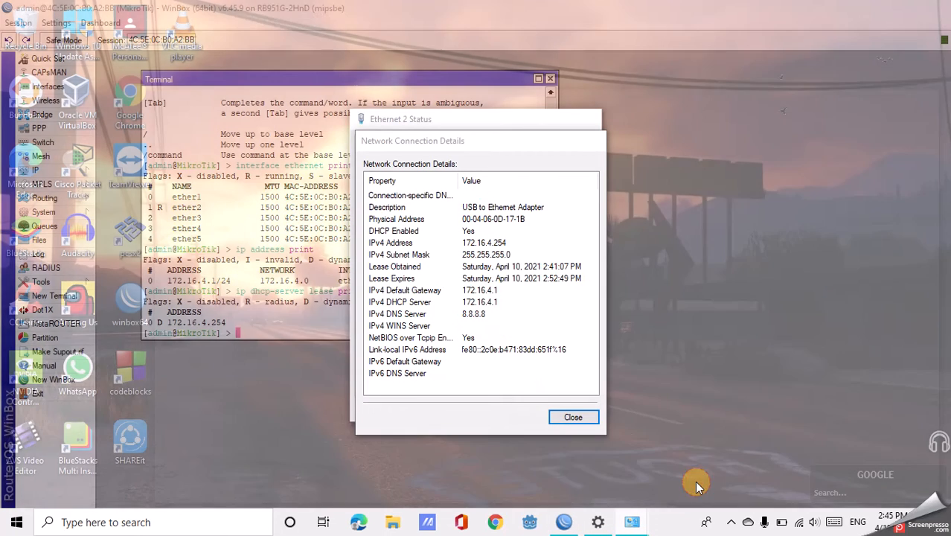
left_click(696, 482)
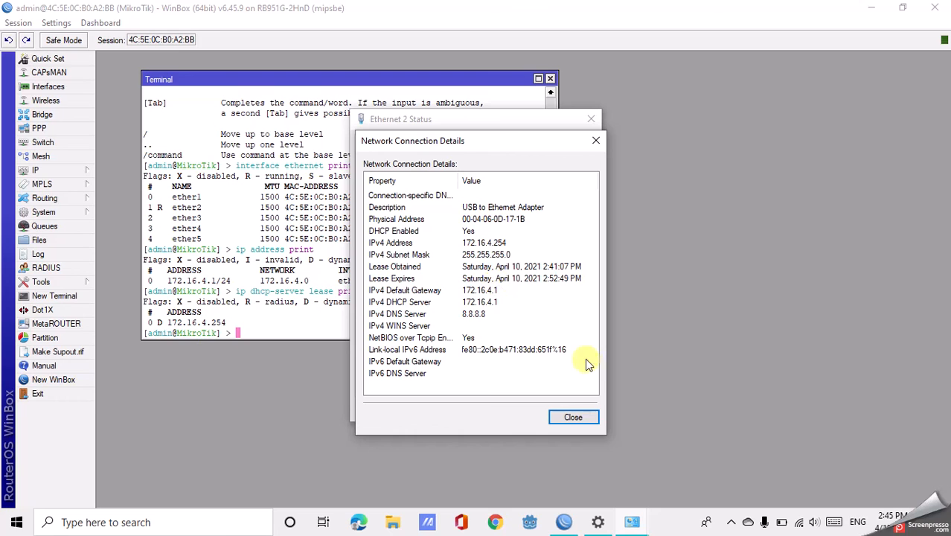
left_click(473, 244)
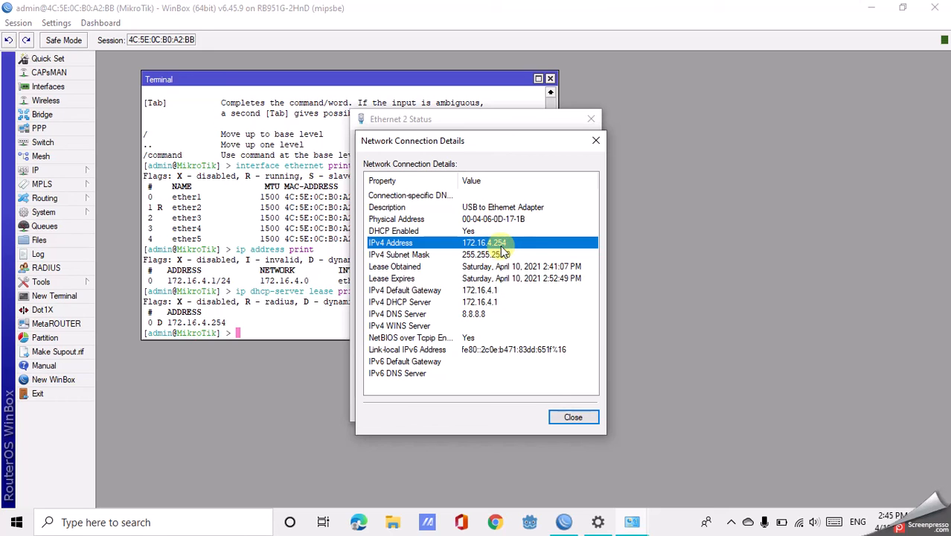
left_click(571, 416)
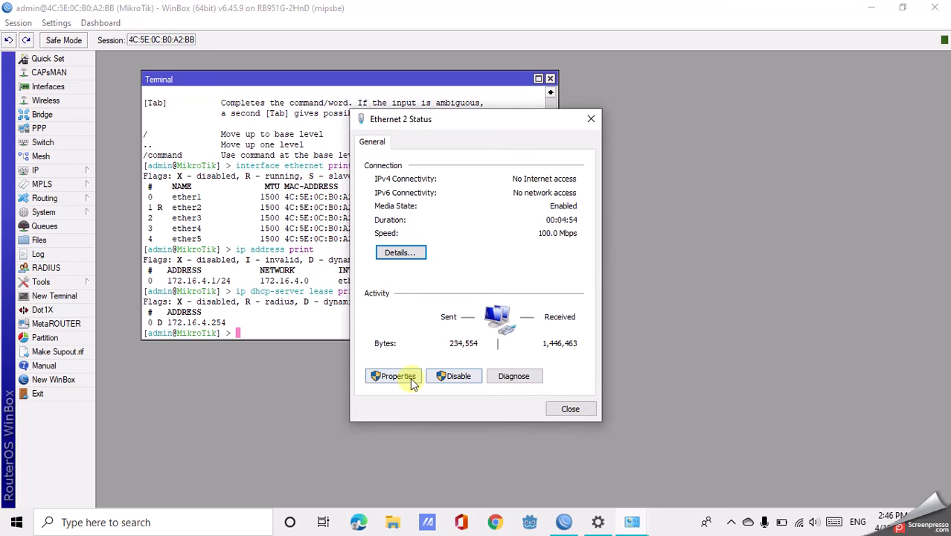
left_click(413, 381)
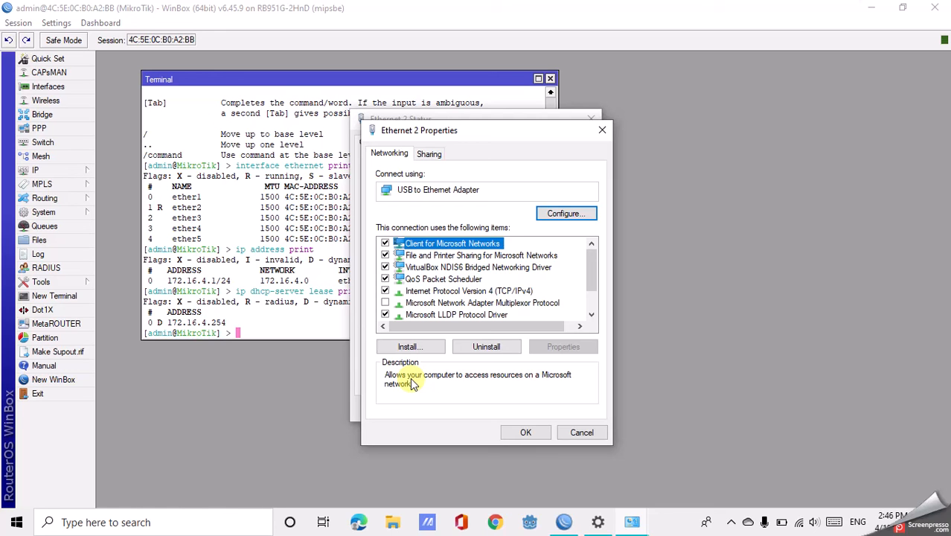
left_click(585, 432)
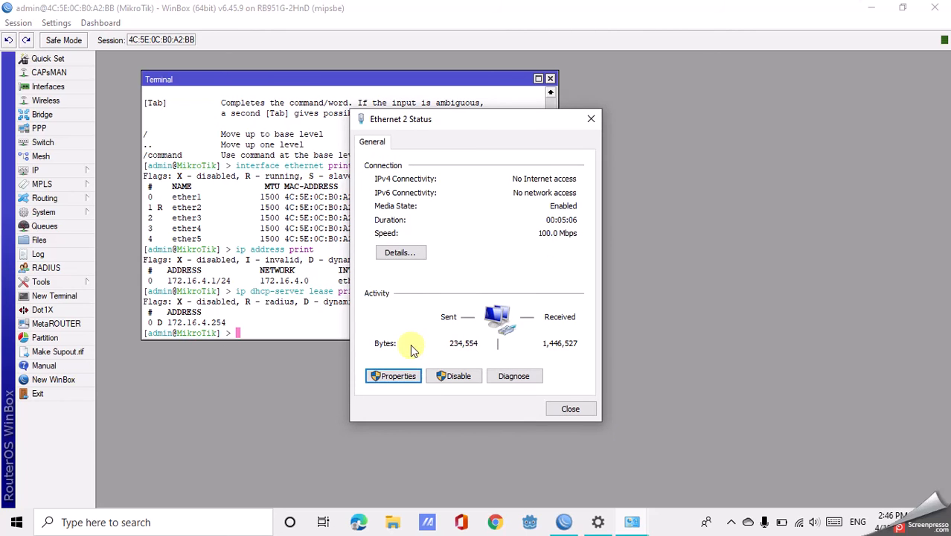
left_click(396, 379)
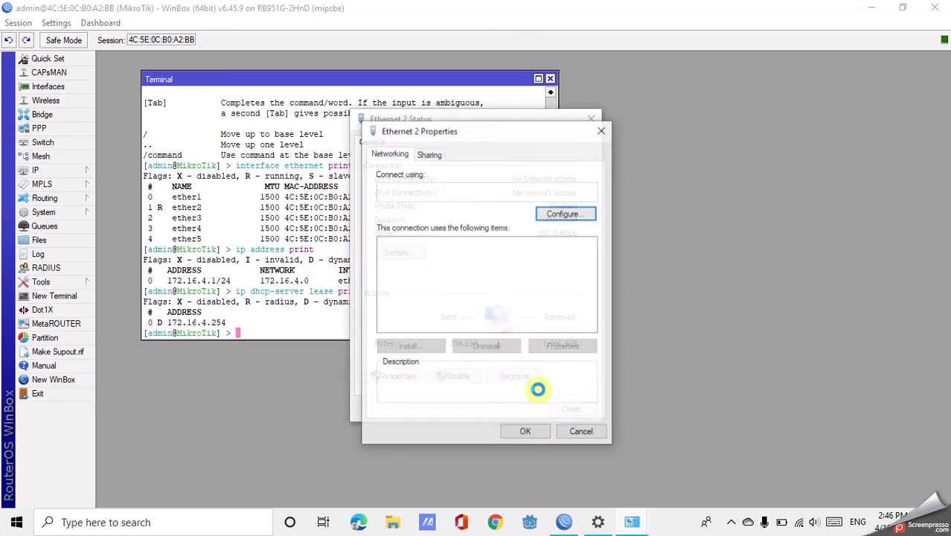
left_click(583, 433)
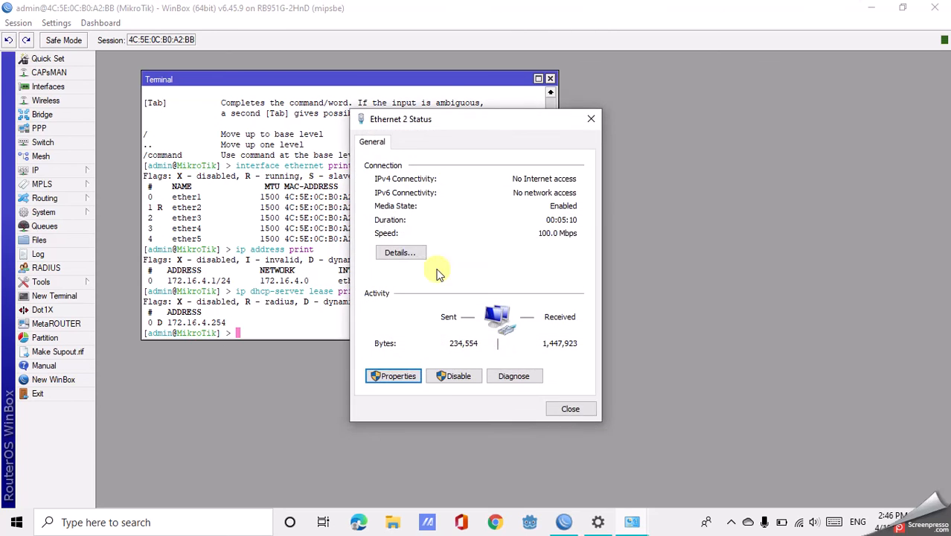
Review the IPv4 address and subnet mask in the Ethernet 2 connection details, and close the details.
left_click(400, 253)
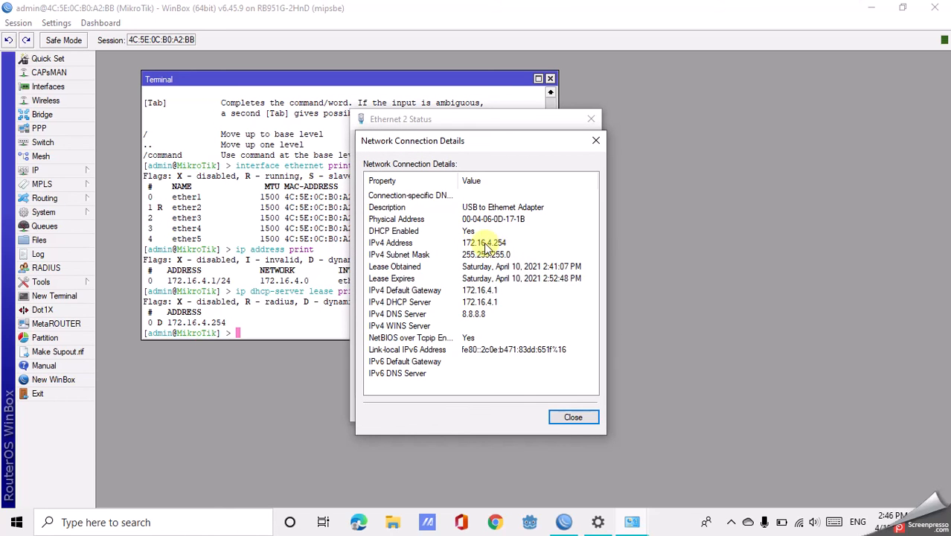
left_click(559, 416)
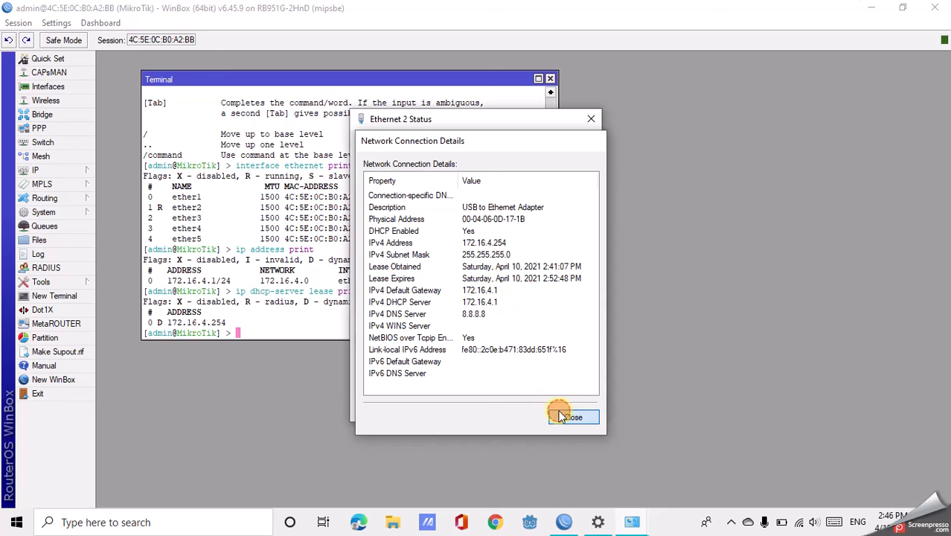
Enter the static address 172.16.4.254 with subnet mask 255.255.0.0 in Ethernet 2's TCP/IPv4 properties.
left_click(400, 381)
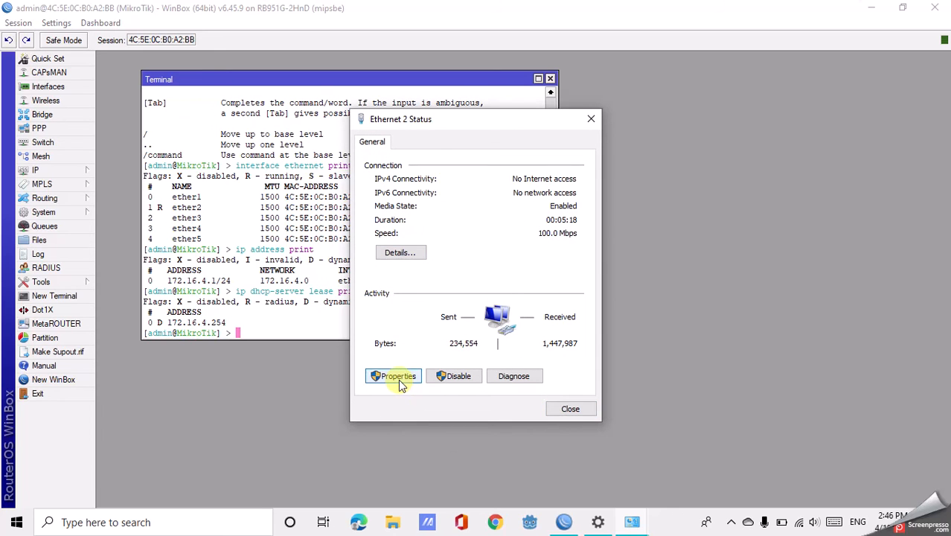
left_click(482, 291)
double_click(482, 292)
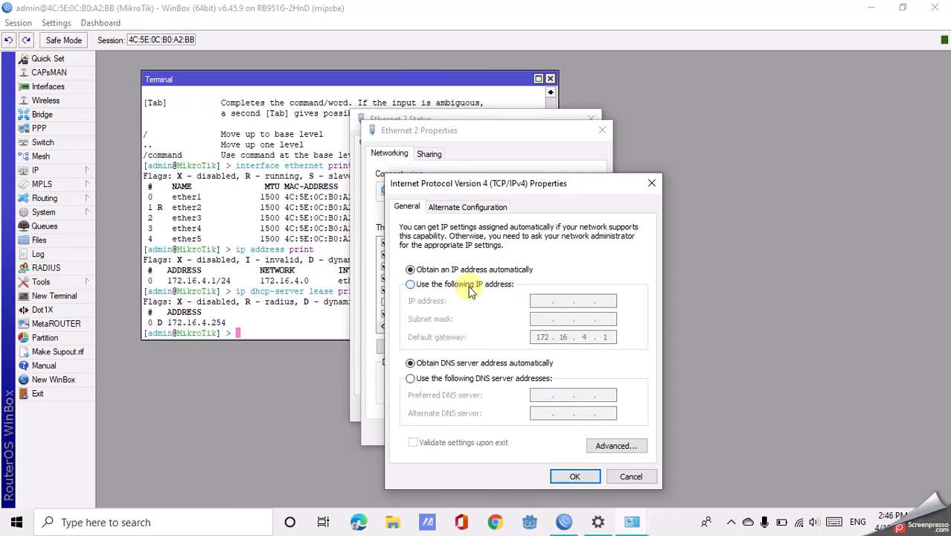
left_click(469, 287)
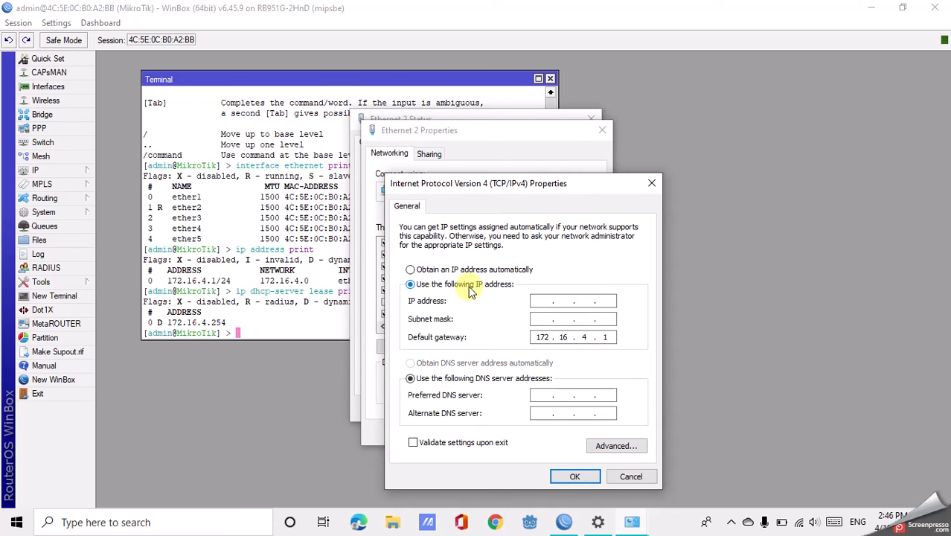
left_click(539, 302)
type("172.16.4.254")
left_click(538, 319)
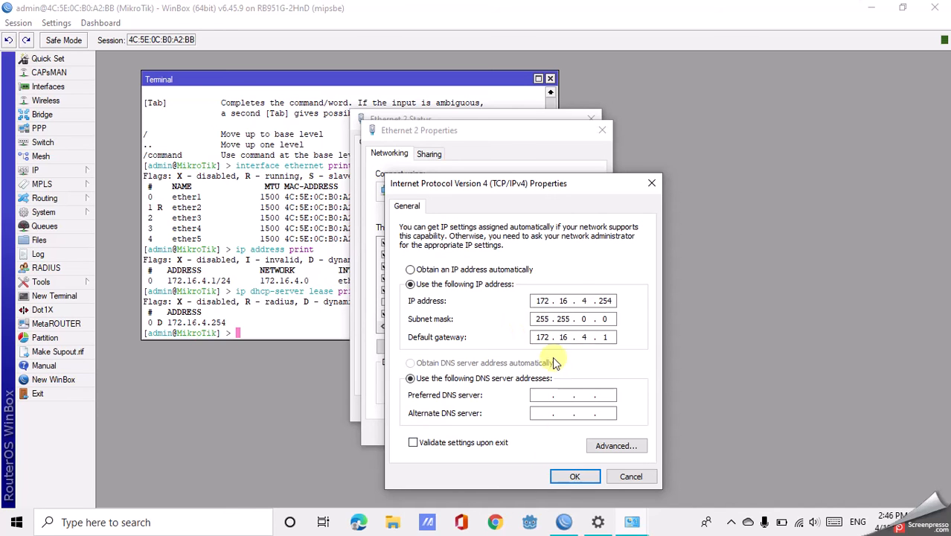
Switch Ethernet 2 back to obtaining an IP address automatically, and recheck its connection details.
left_click_drag(448, 187, 636, 181)
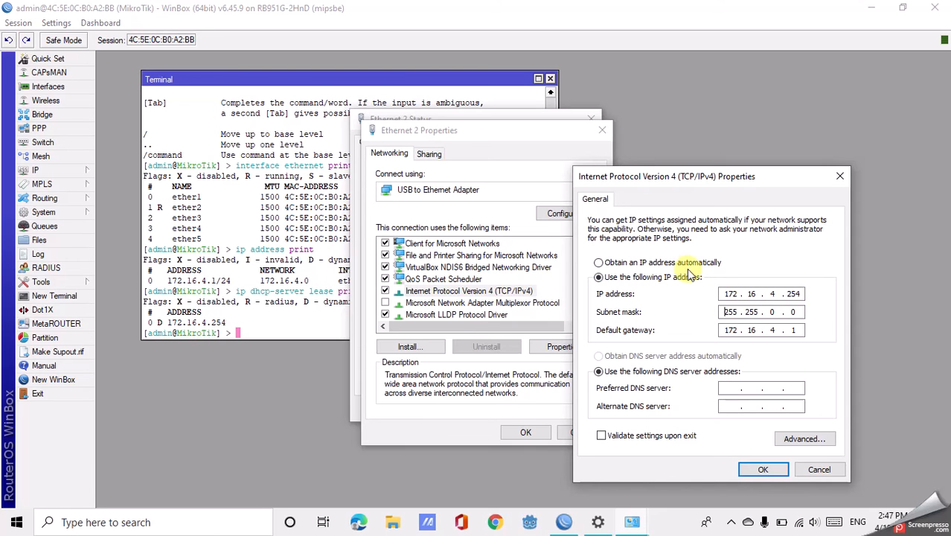
left_click(692, 265)
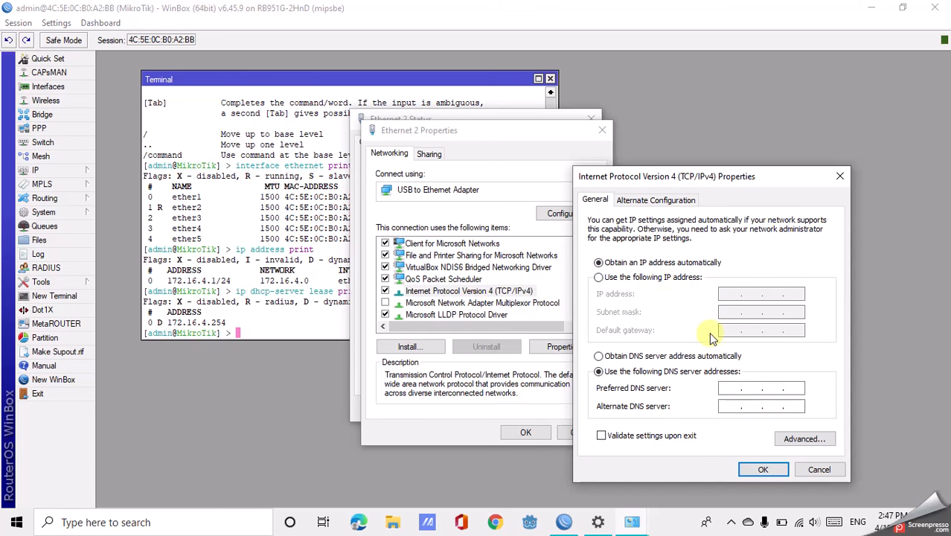
left_click(763, 468)
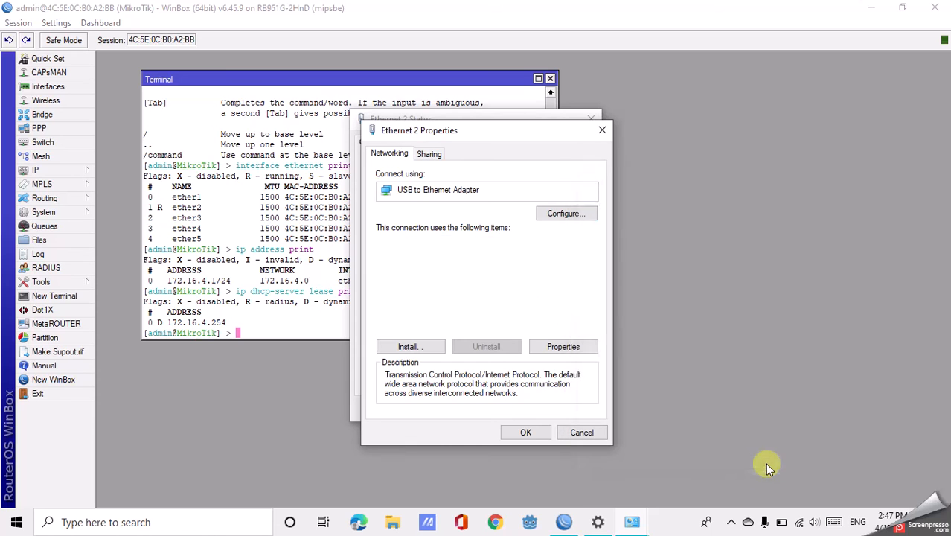
left_click(572, 435)
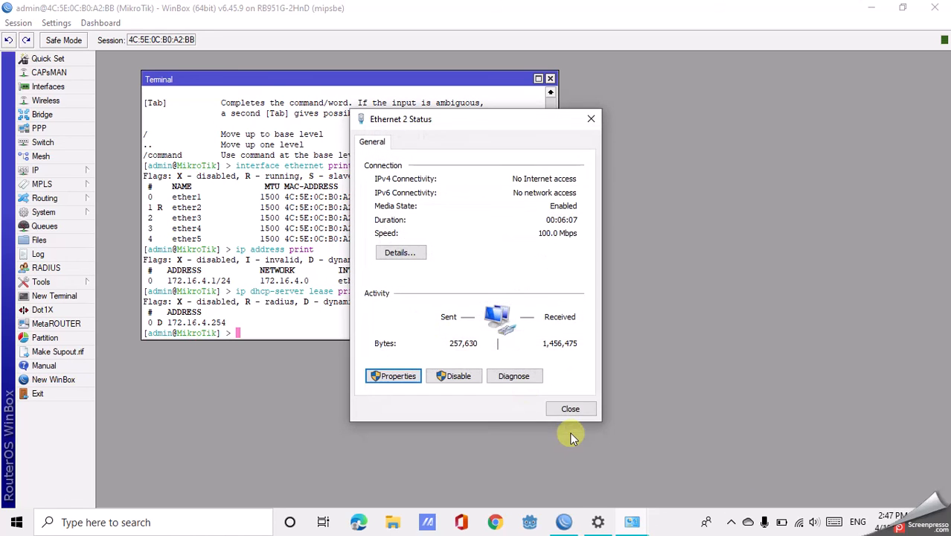
left_click(401, 255)
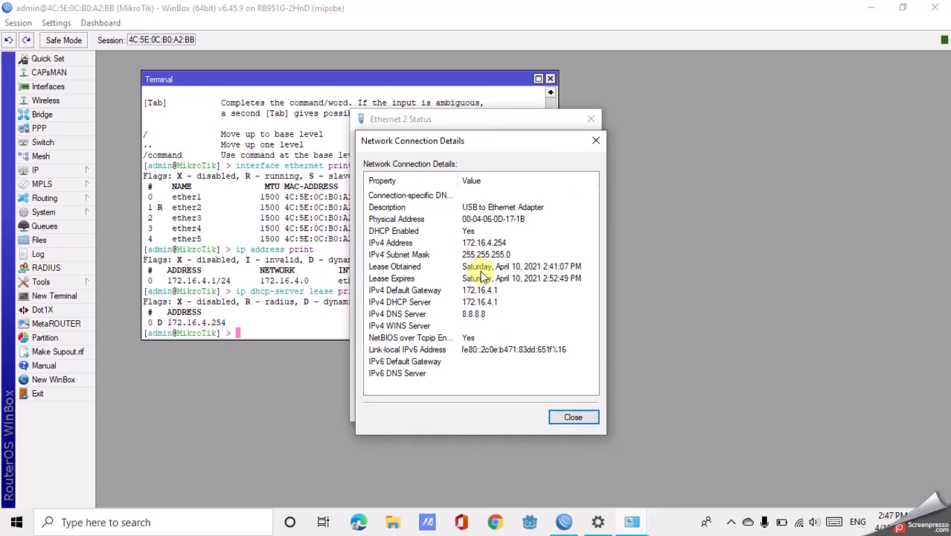
left_click(572, 416)
Reopen Ethernet 2's TCP/IPv4 properties and enter the static address 172.16.4.254 with subnet mask 255.255.0.0.
left_click(396, 376)
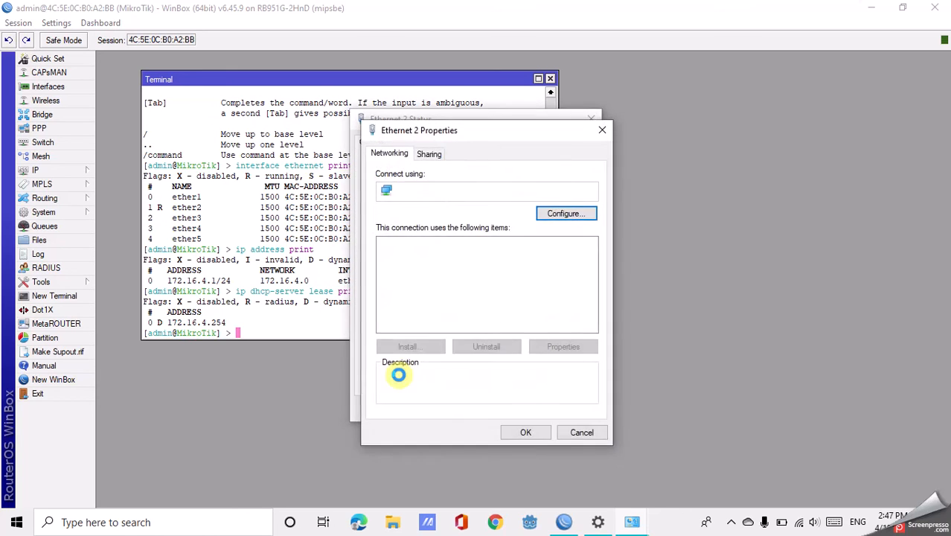
left_click(476, 291)
double_click(477, 291)
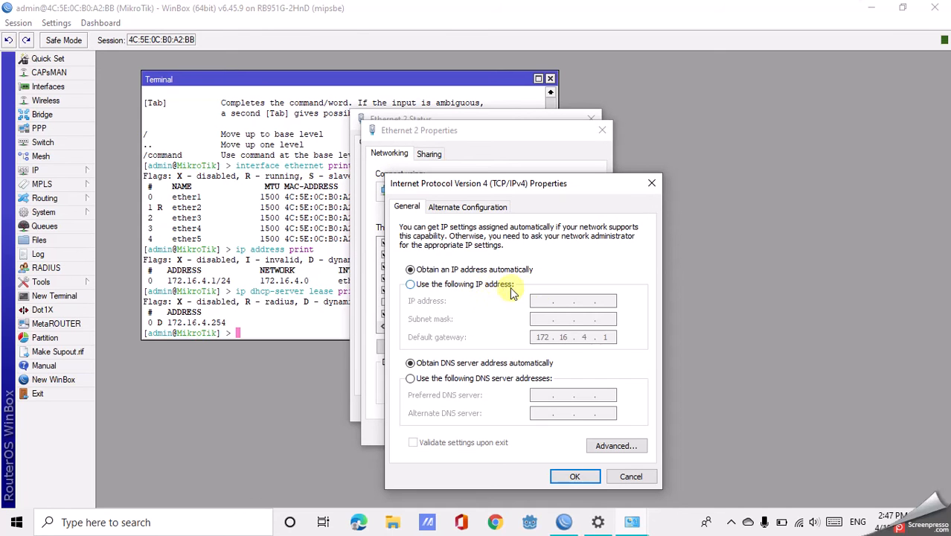
left_click(492, 285)
left_click(539, 298)
type("172 . 16 . 4 . 2")
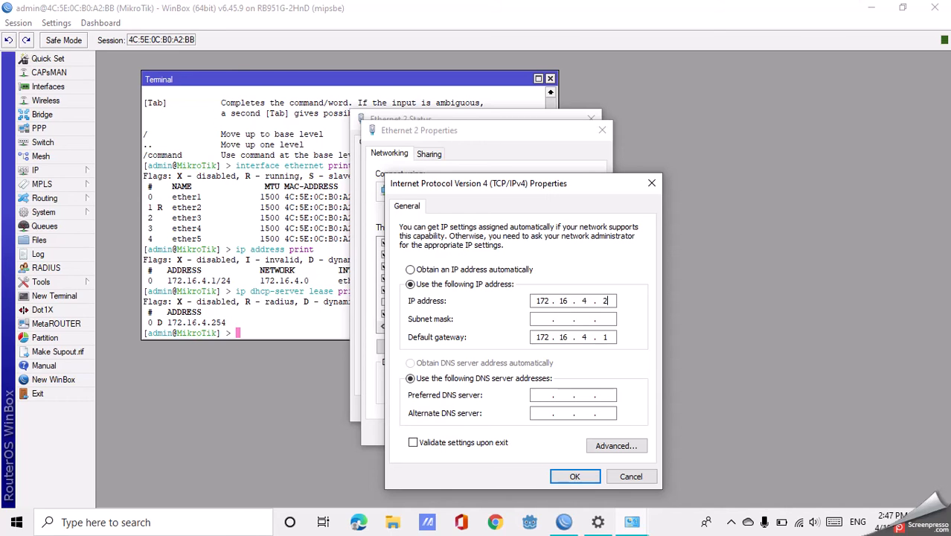
left_click(543, 318)
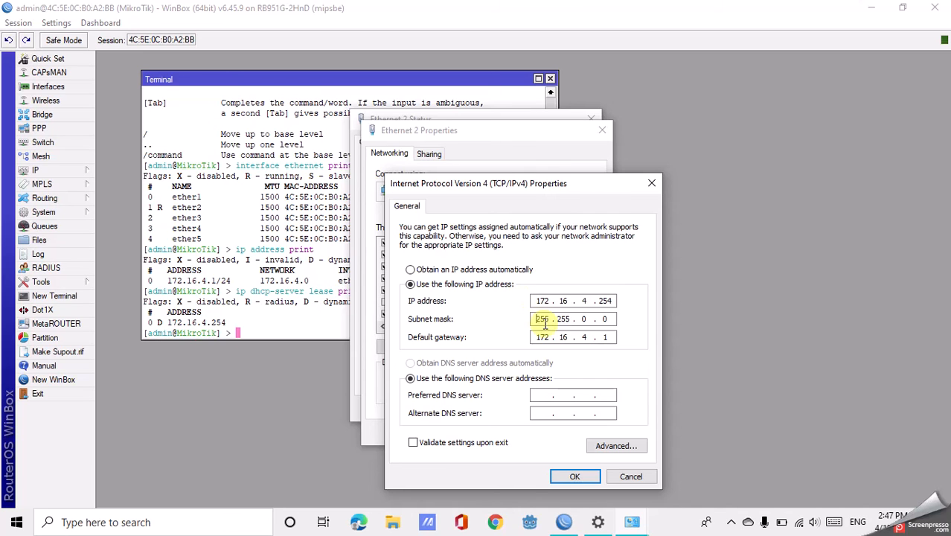
Apply the static IPv4 settings, agreeing to remove the absent adapter's static configuration, and close the Ethernet 2 dialogs.
left_click(563, 479)
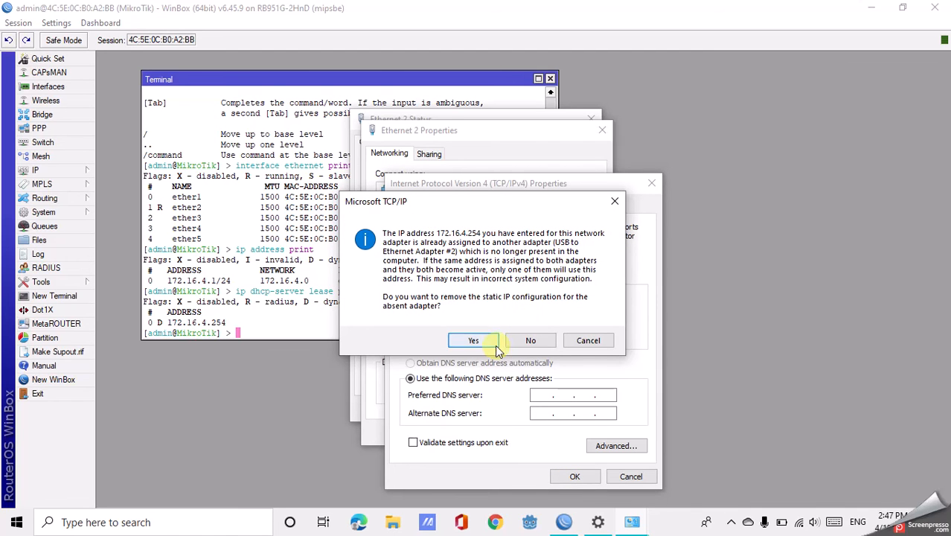
left_click(614, 202)
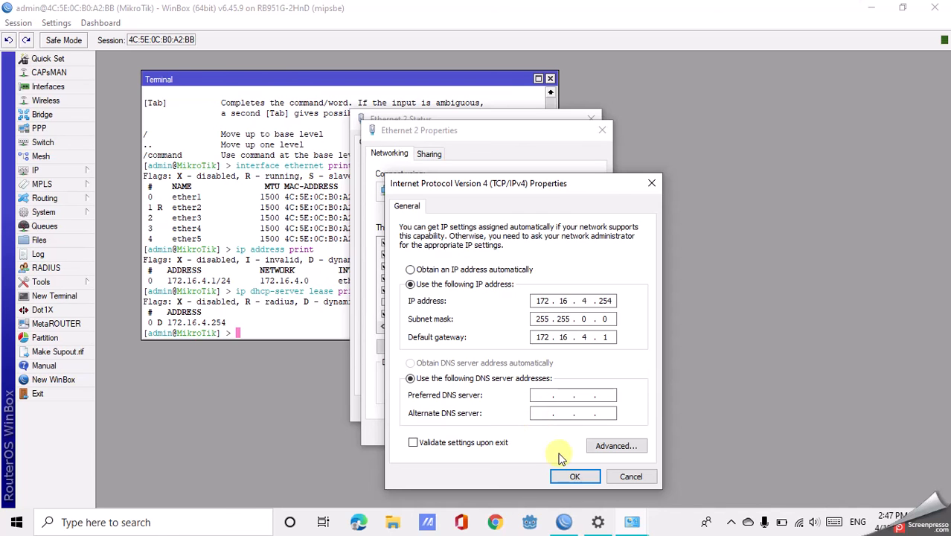
left_click(571, 476)
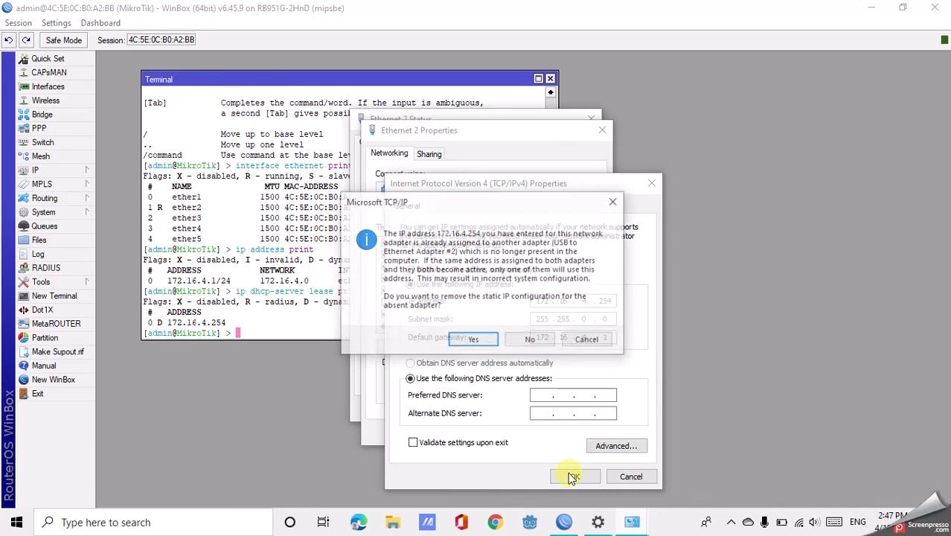
left_click(471, 336)
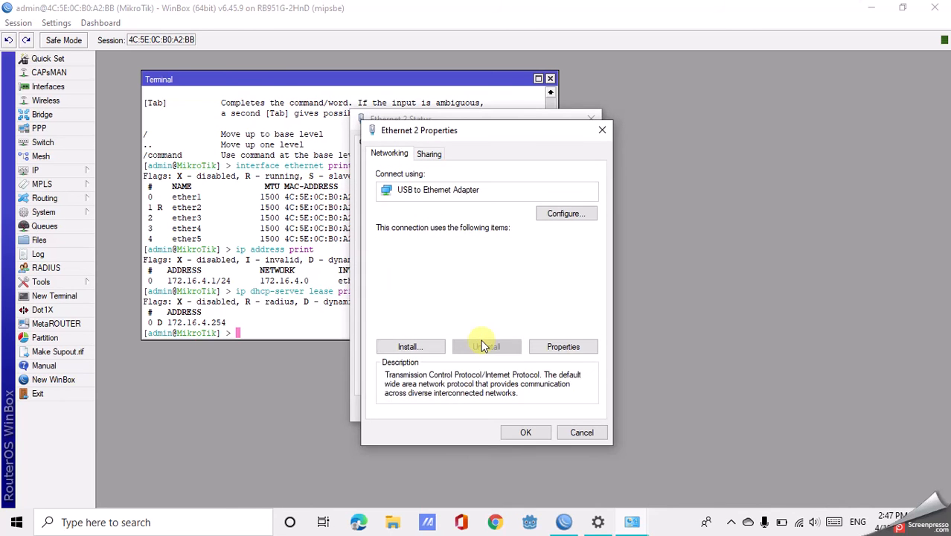
left_click(520, 434)
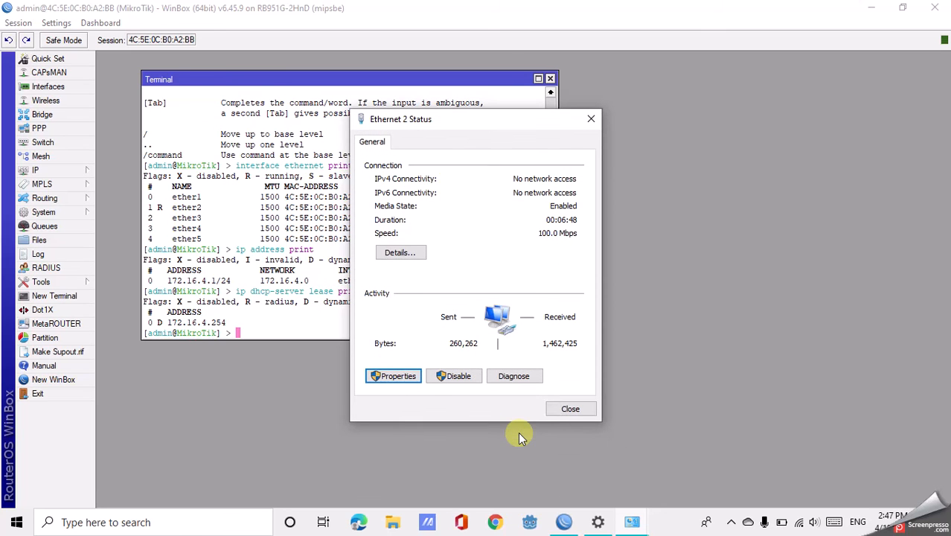
left_click(570, 409)
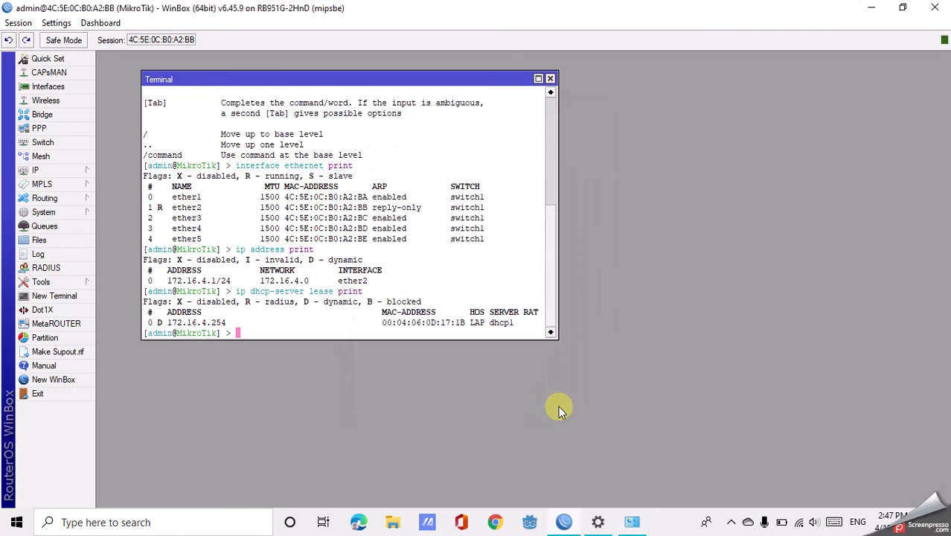
Close the WinBox login window and review the Ethernet 2 connection details from Network Connections.
left_click(633, 523)
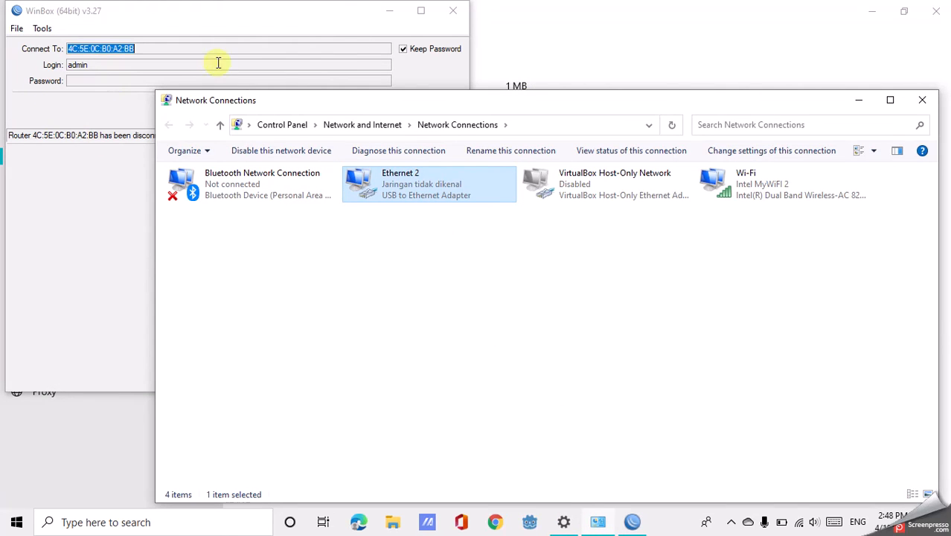
left_click(459, 15)
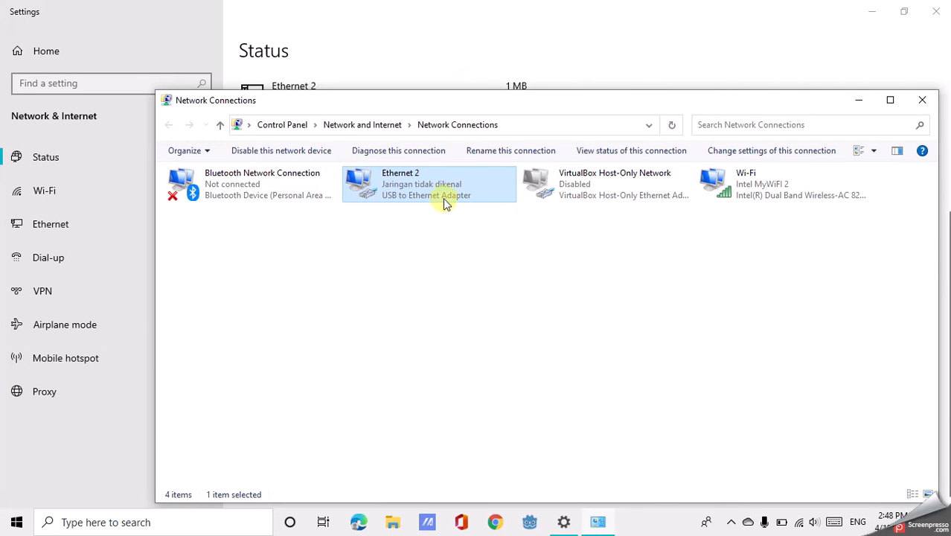
right_click(402, 191)
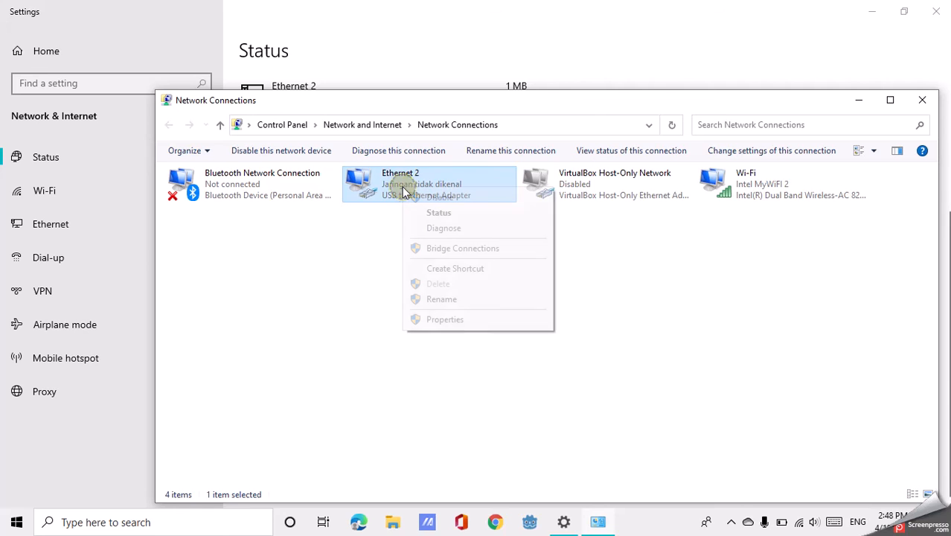
left_click(433, 214)
left_click(400, 256)
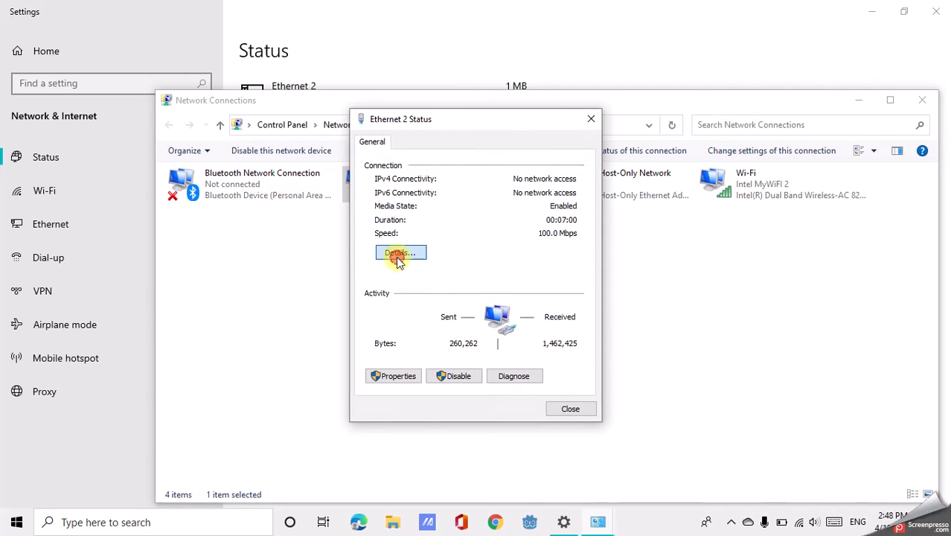
left_click(595, 140)
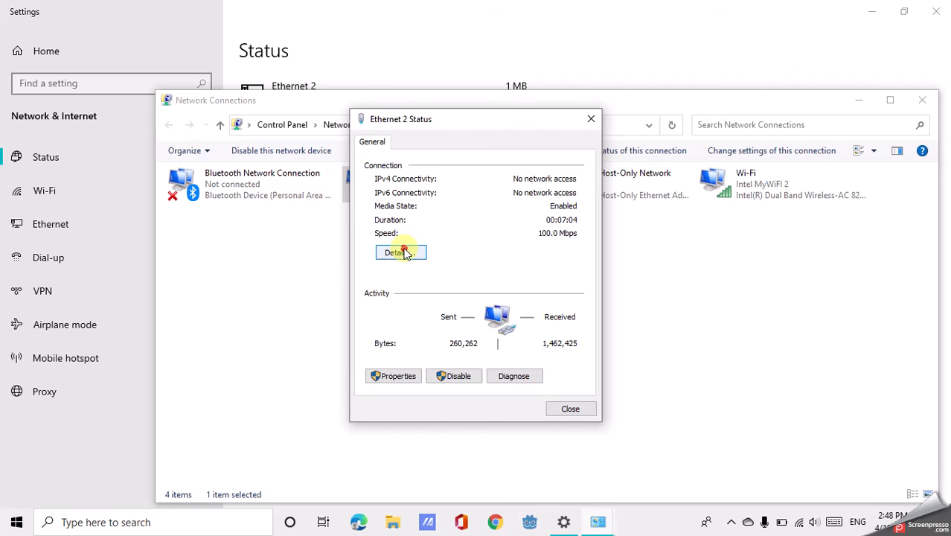
left_click(402, 253)
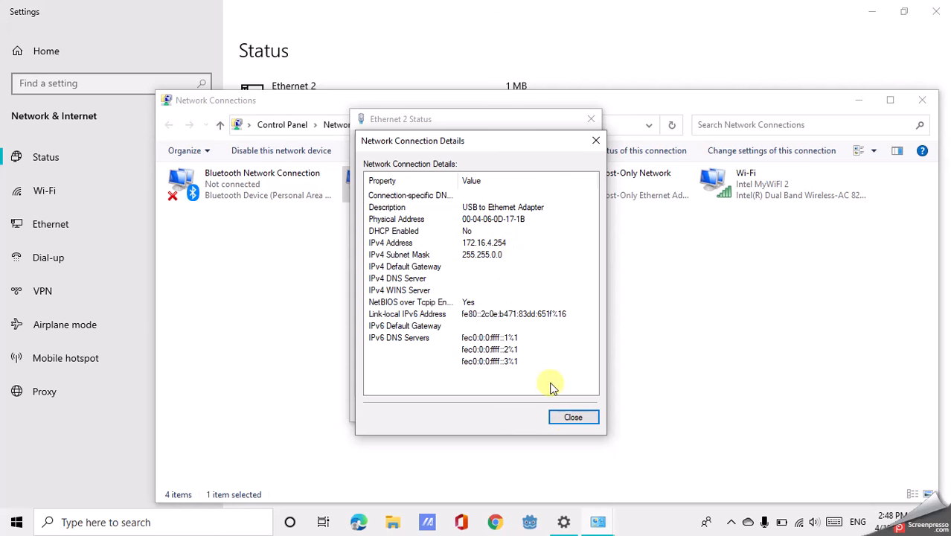
left_click(570, 418)
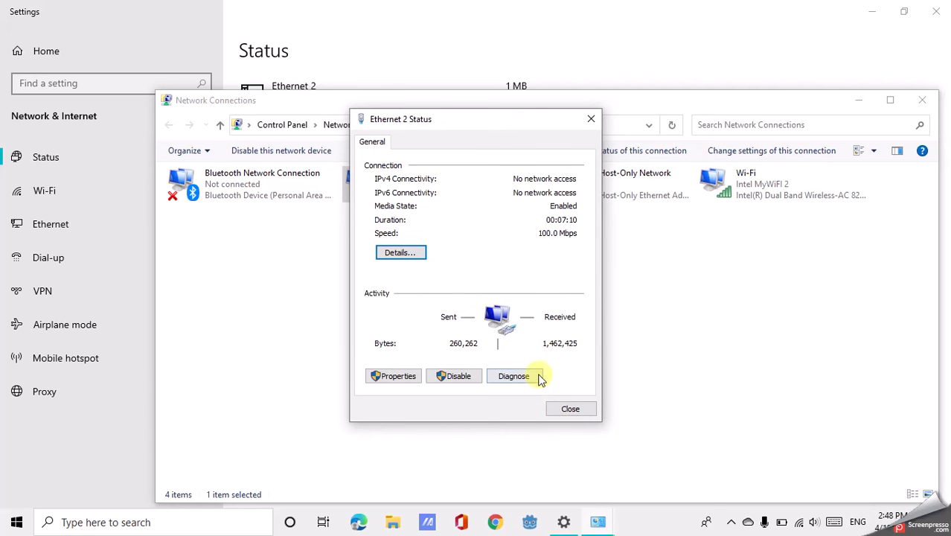
left_click(574, 410)
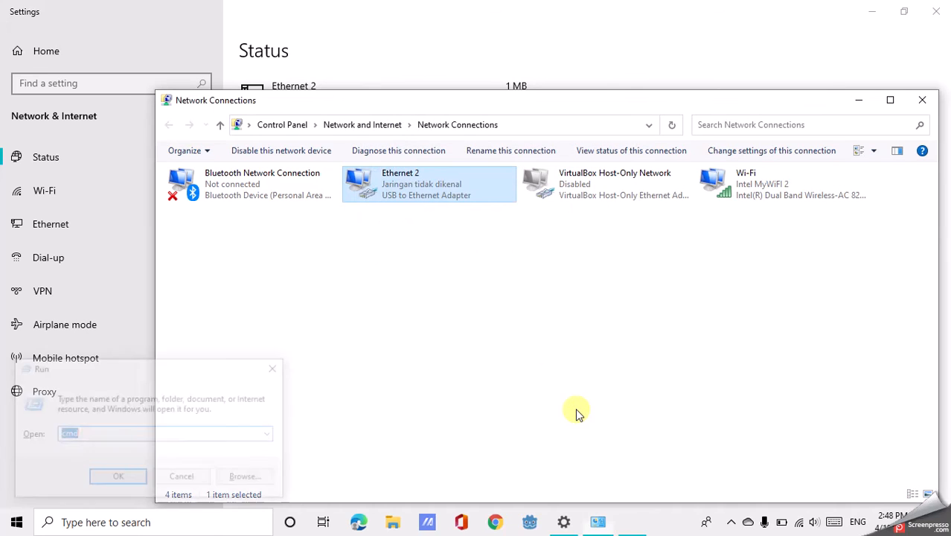
Ping 172.16.4.1 from a new Command Prompt, and bring the network status settings to the front.
key("super+r")
key("Return")
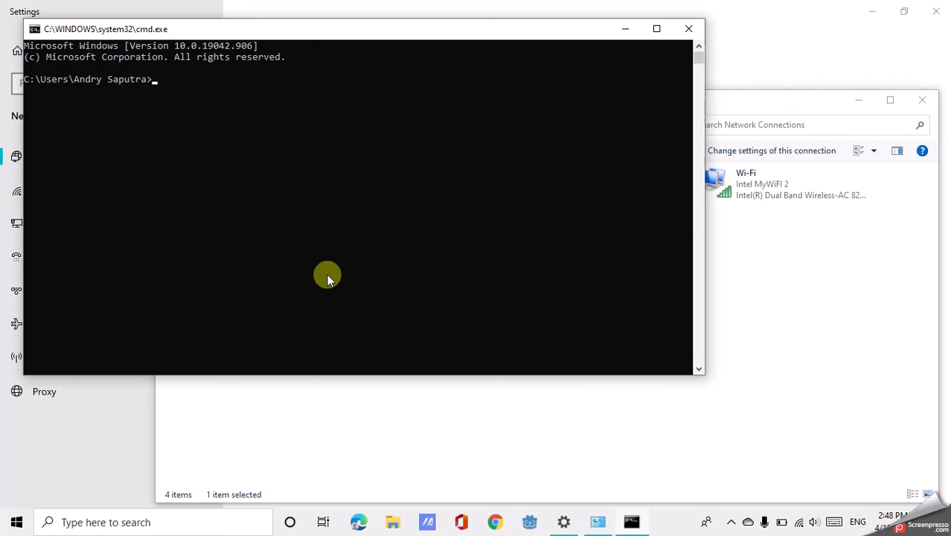
type("ping 172.16.4.1")
key("Return")
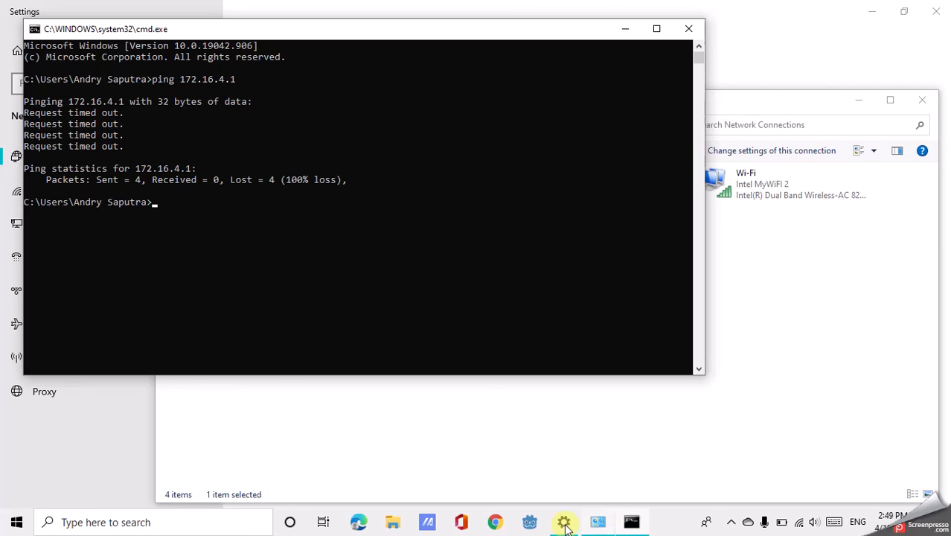
left_click(690, 17)
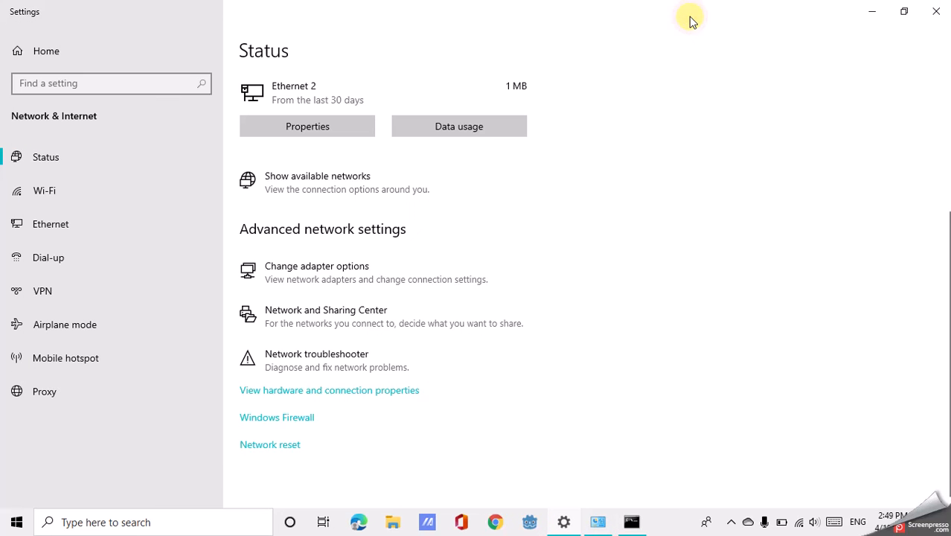
Minimize Settings and close the Command Prompt, launch WinBox from the desktop and refresh its list of neighboring routers.
left_click(872, 11)
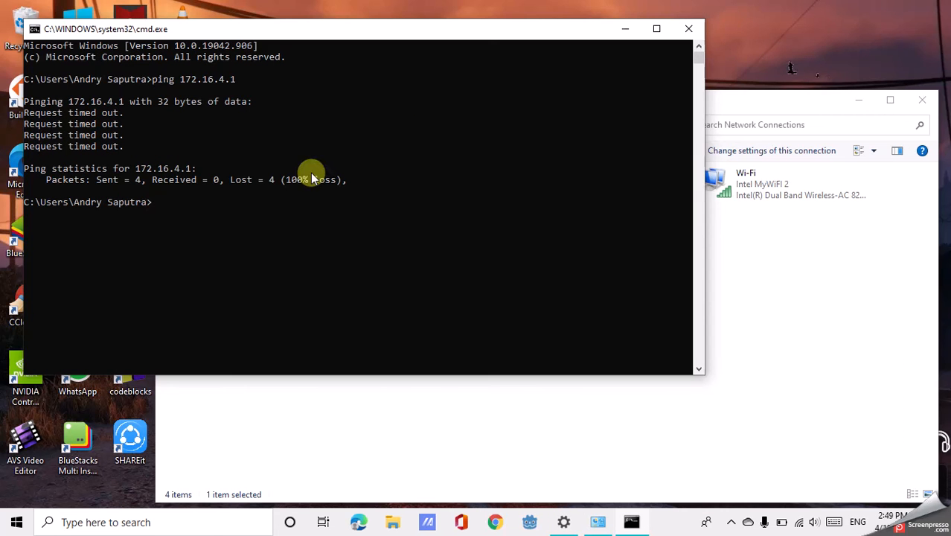
left_click(686, 29)
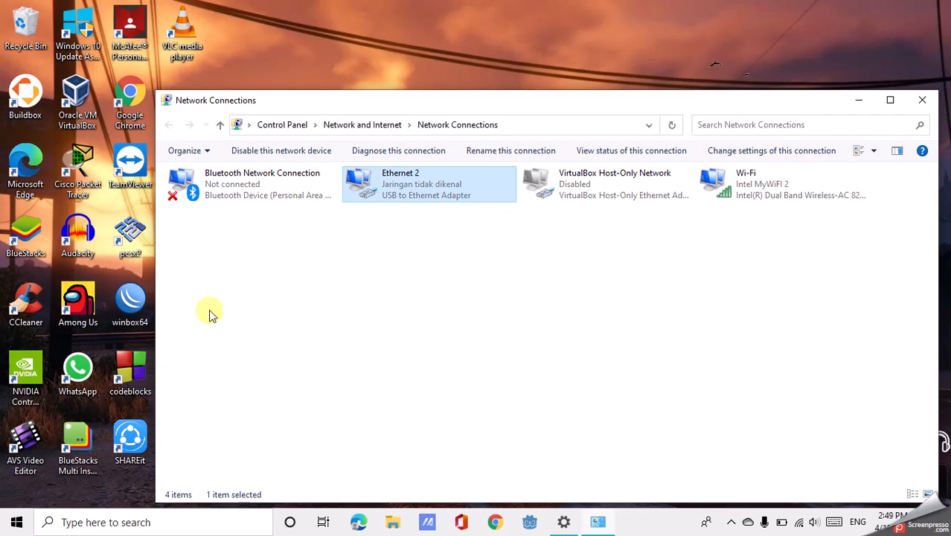
double_click(137, 305)
left_click(521, 276)
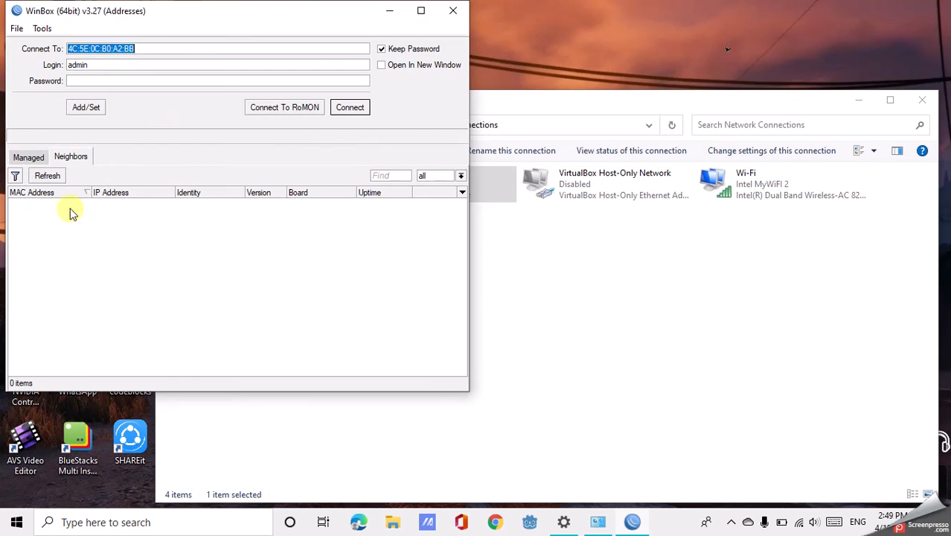
left_click(46, 176)
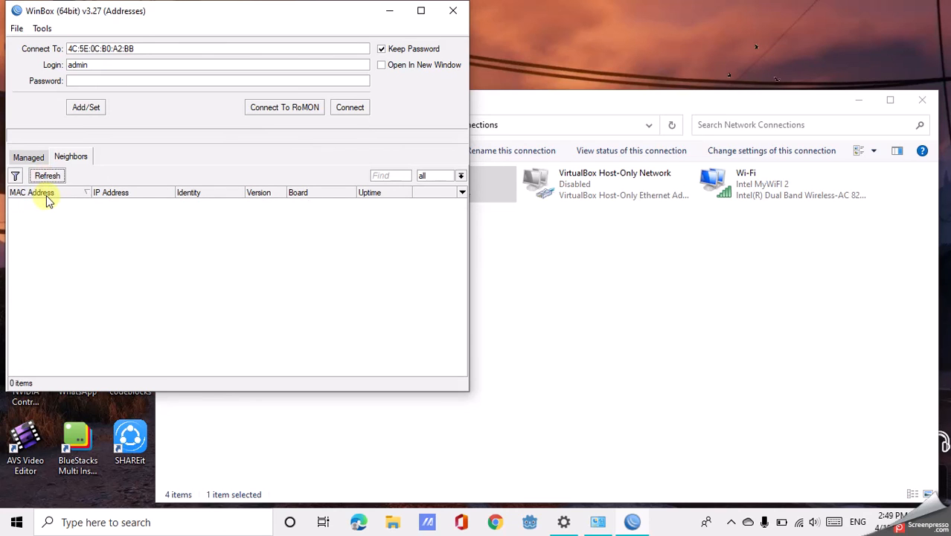
left_click(60, 207)
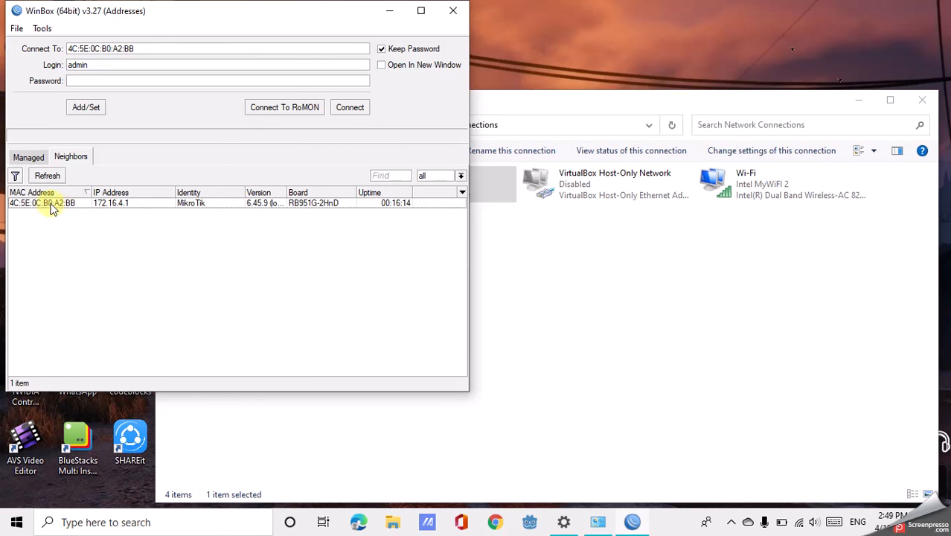
Connect to the discovered MikroTik router as admin and run "ip dhcp-server lease print" in its terminal.
left_click(61, 212)
left_click(351, 110)
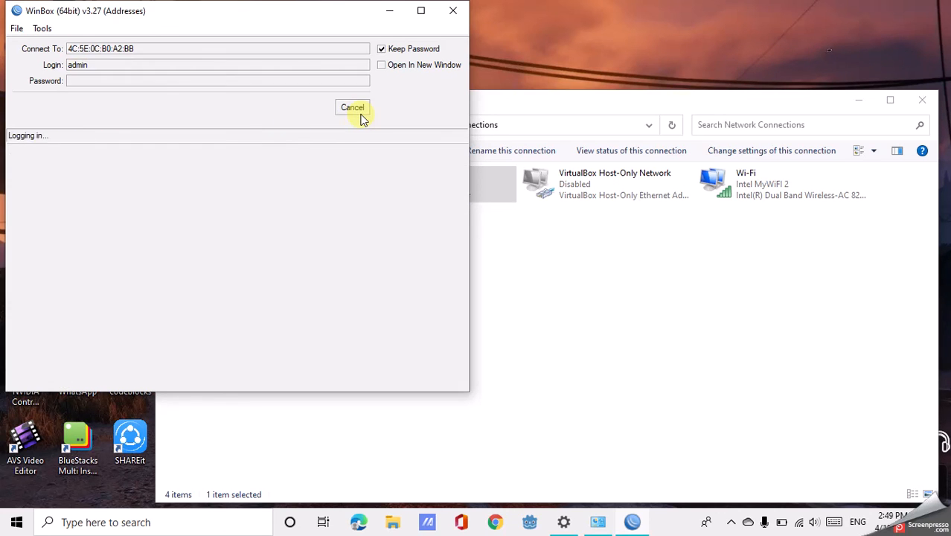
type("ip dhcp-server lease print")
key("Return")
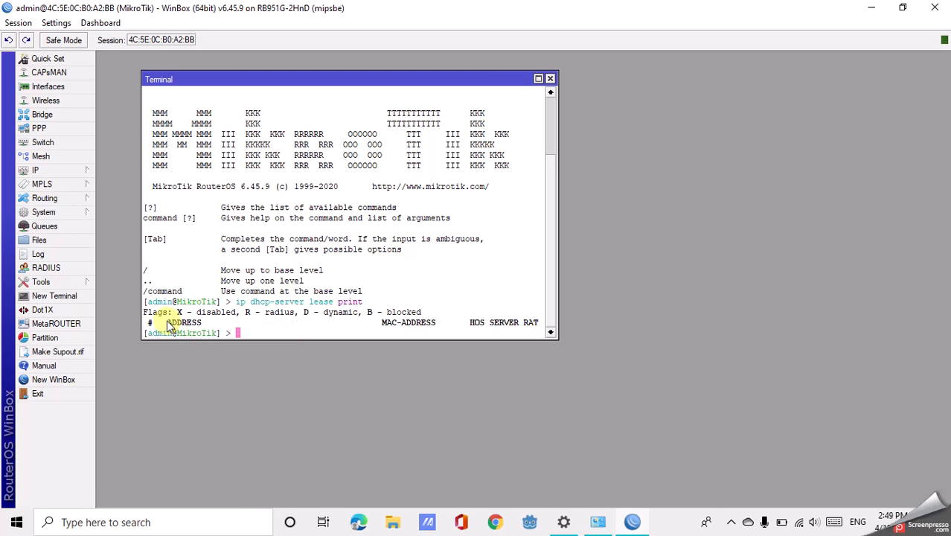
Switch to Network Connections and set Ethernet 2's TCP/IPv4 properties to obtain an IP address automatically, applying the change.
mouse_move(591, 525)
left_click(633, 525)
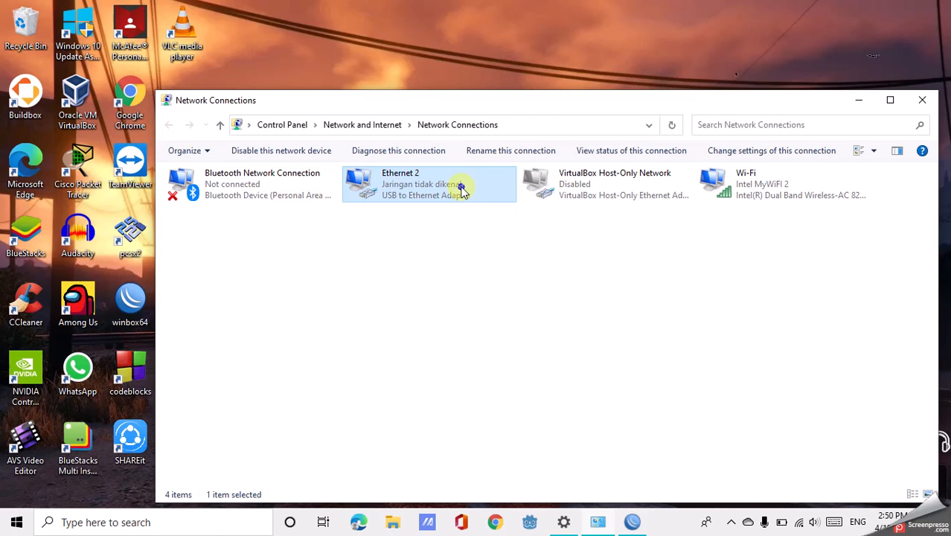
right_click(461, 191)
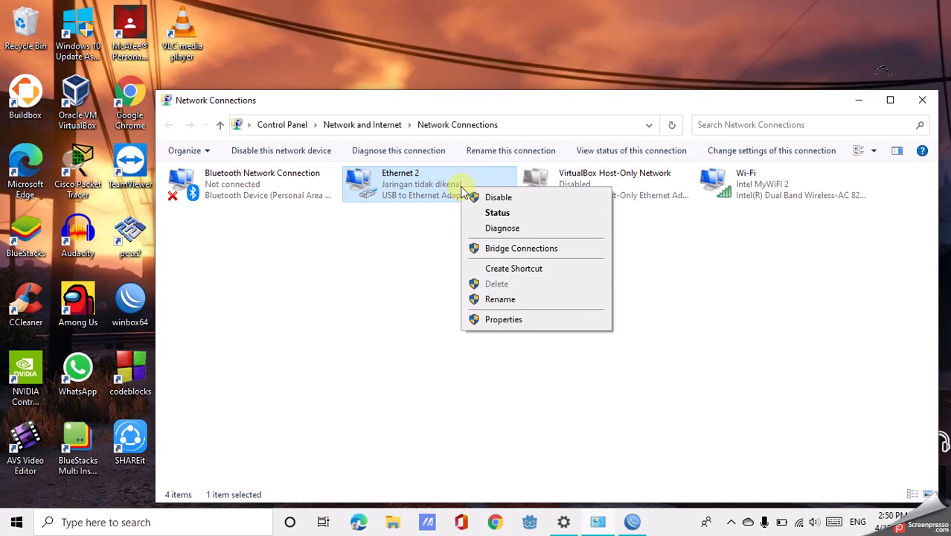
left_click(503, 321)
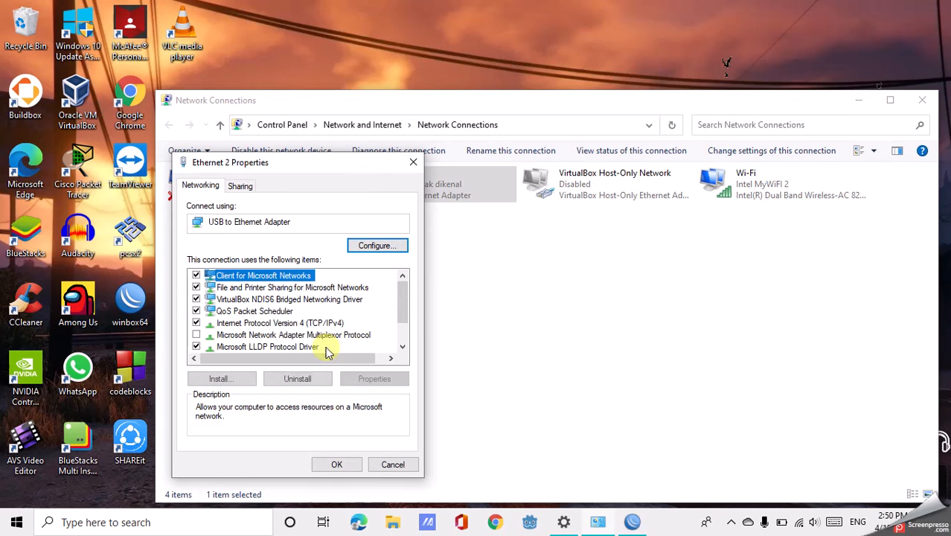
double_click(304, 323)
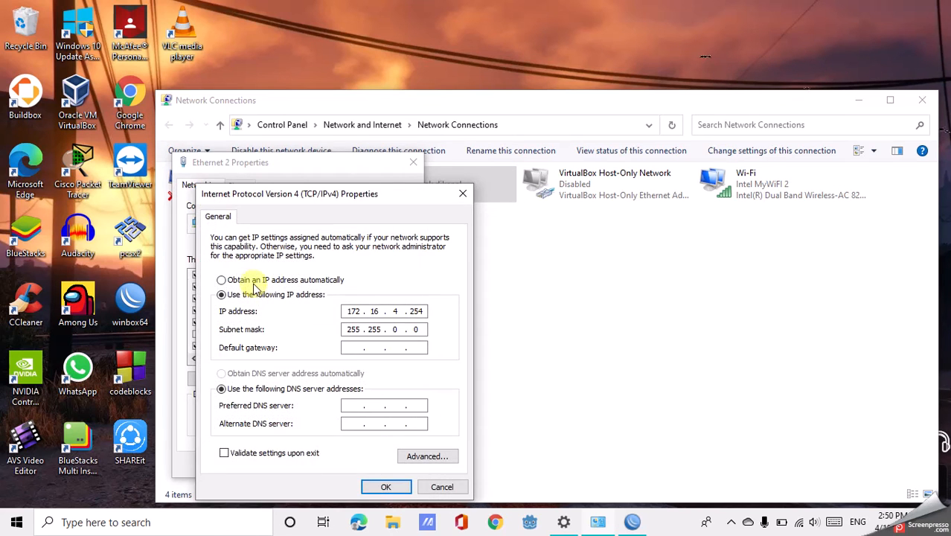
left_click(296, 283)
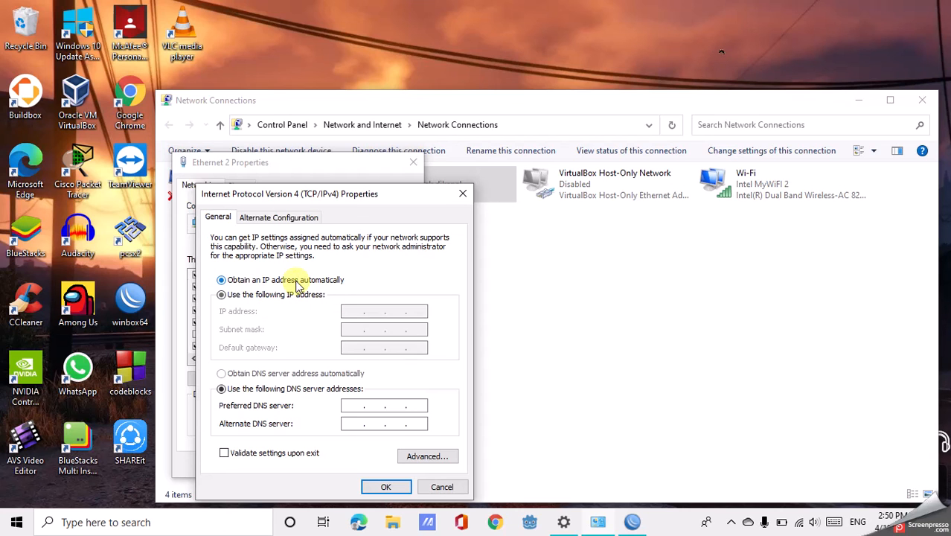
left_click(383, 487)
left_click(358, 462)
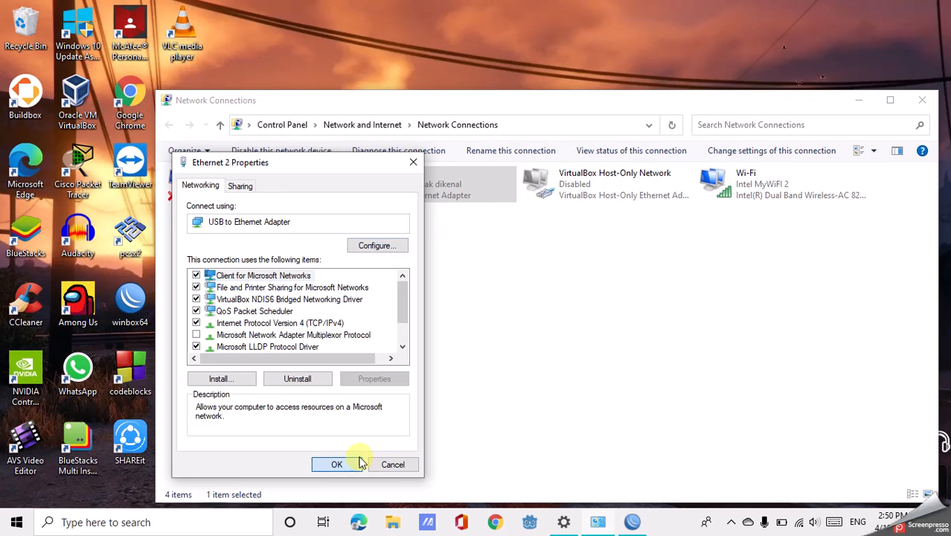
Review Ethernet 2's network connection details for its DHCP-assigned addressing and close the details.
right_click(434, 176)
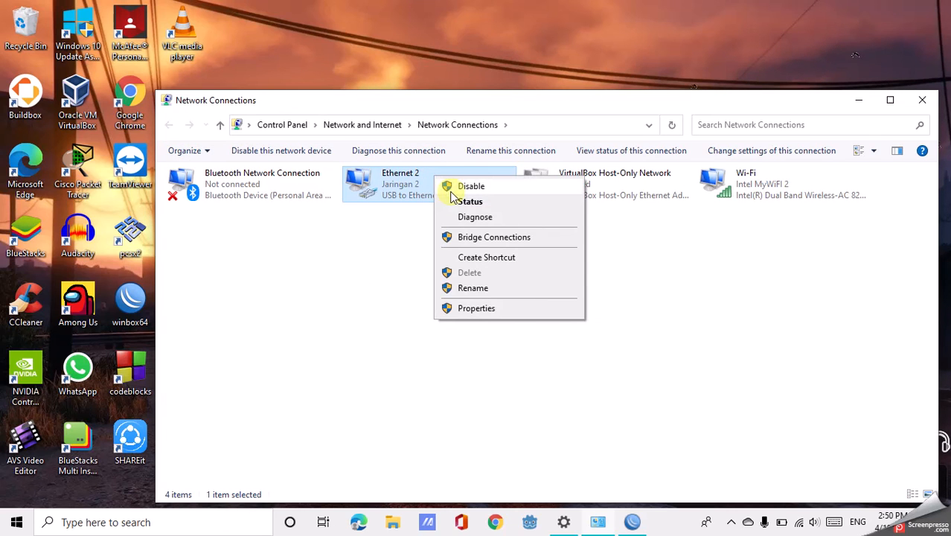
left_click(464, 201)
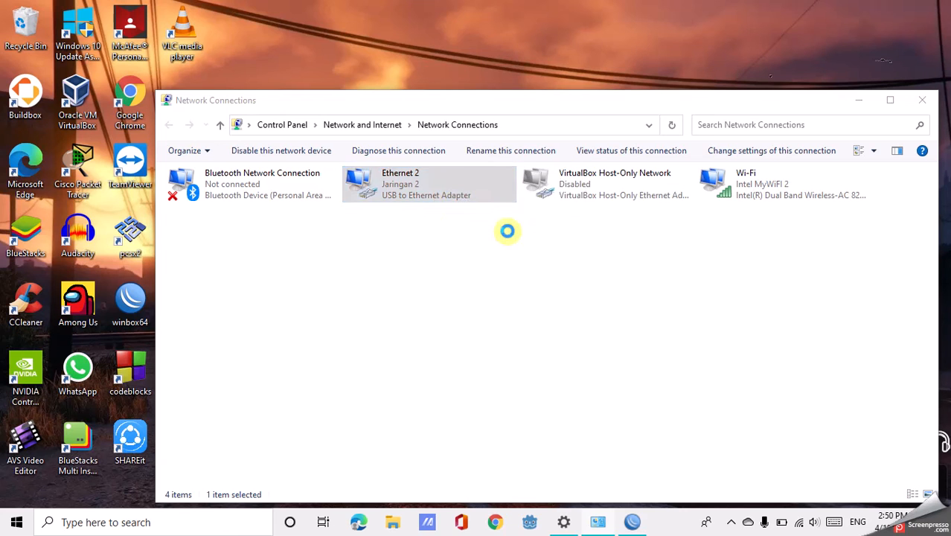
left_click(406, 253)
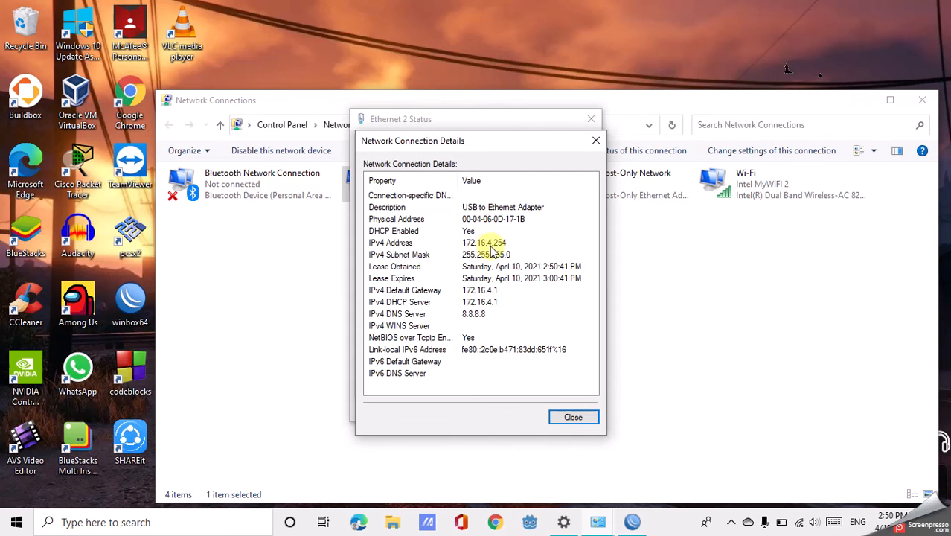
left_click(579, 419)
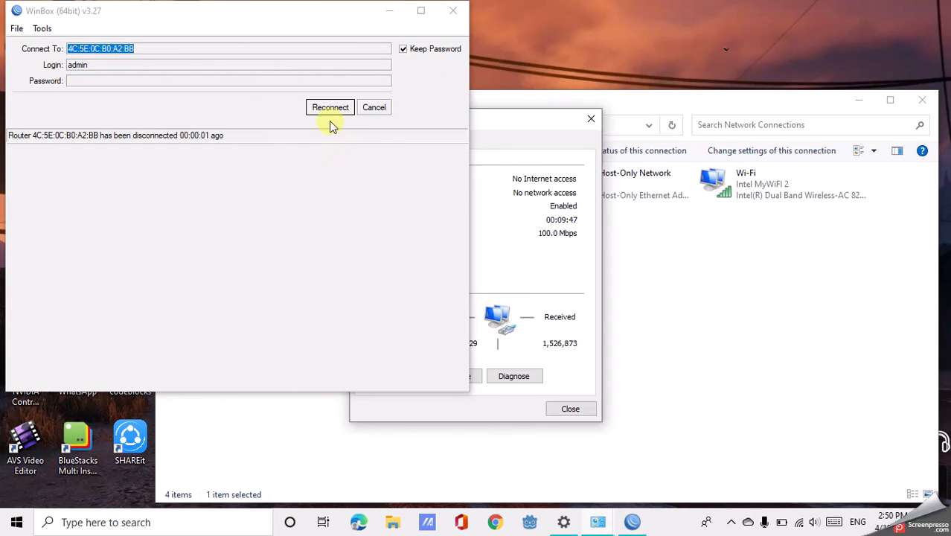
Reconnect WinBox to the disconnected router and list the DHCP leases again with "ip dhcp-server lease print" in the terminal.
left_click(331, 108)
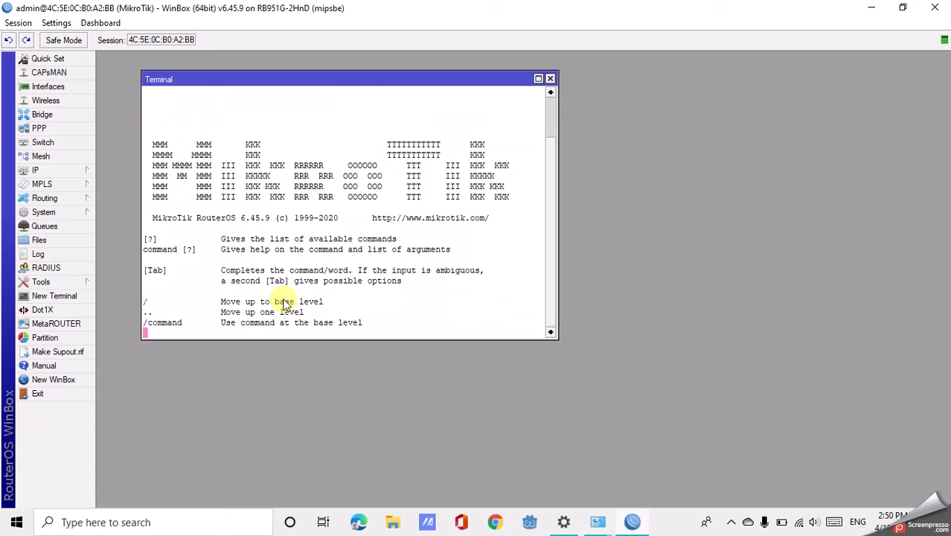
type("ip dhcp-server lease print")
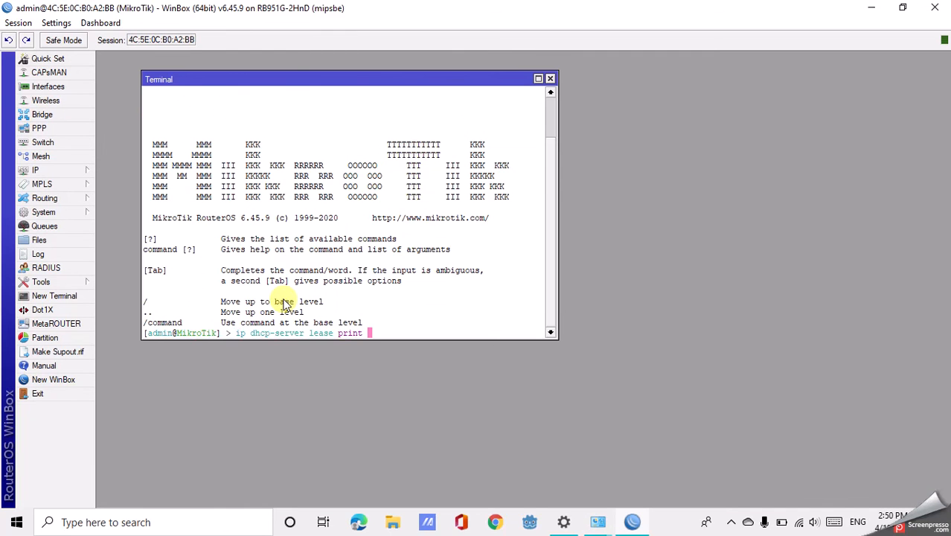
key("Return")
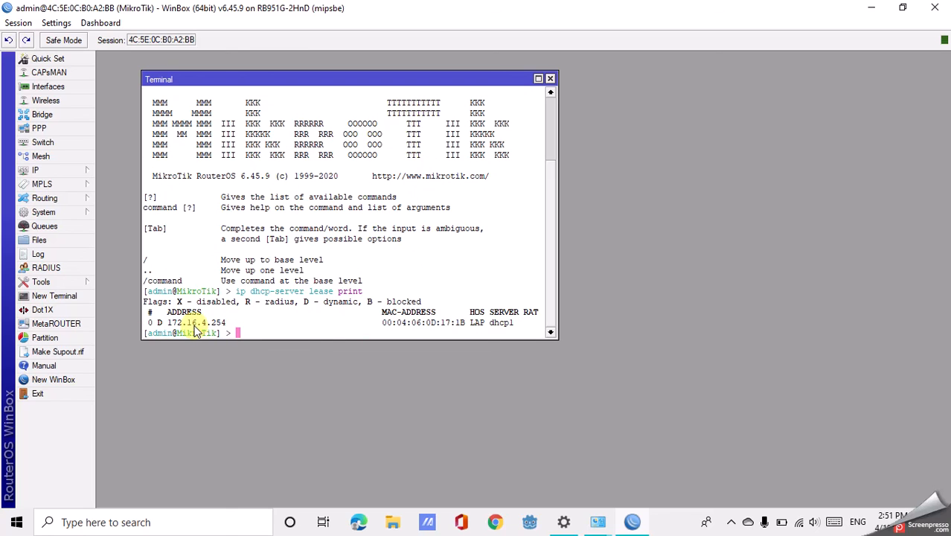